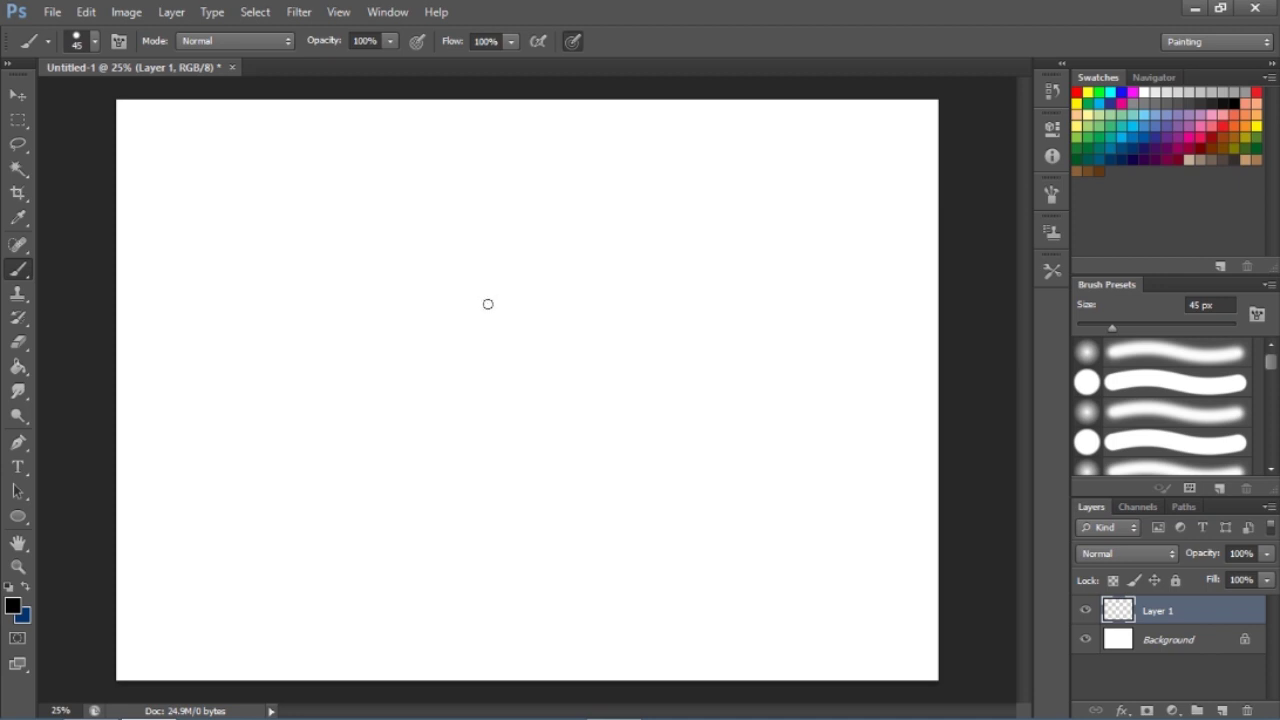
- Raise the round black brush from 45 px to 100 px with the ] key
key(bracketright)
key(bracketright)
key(bracketright)
key(bracketright)
key(bracketright)
key(bracketright)
key(bracketright)
key(bracketright)
key(bracketright)
- Paint the first large and small black dots, redoing an oversized left dot smaller
click(439, 250)
click(426, 269)
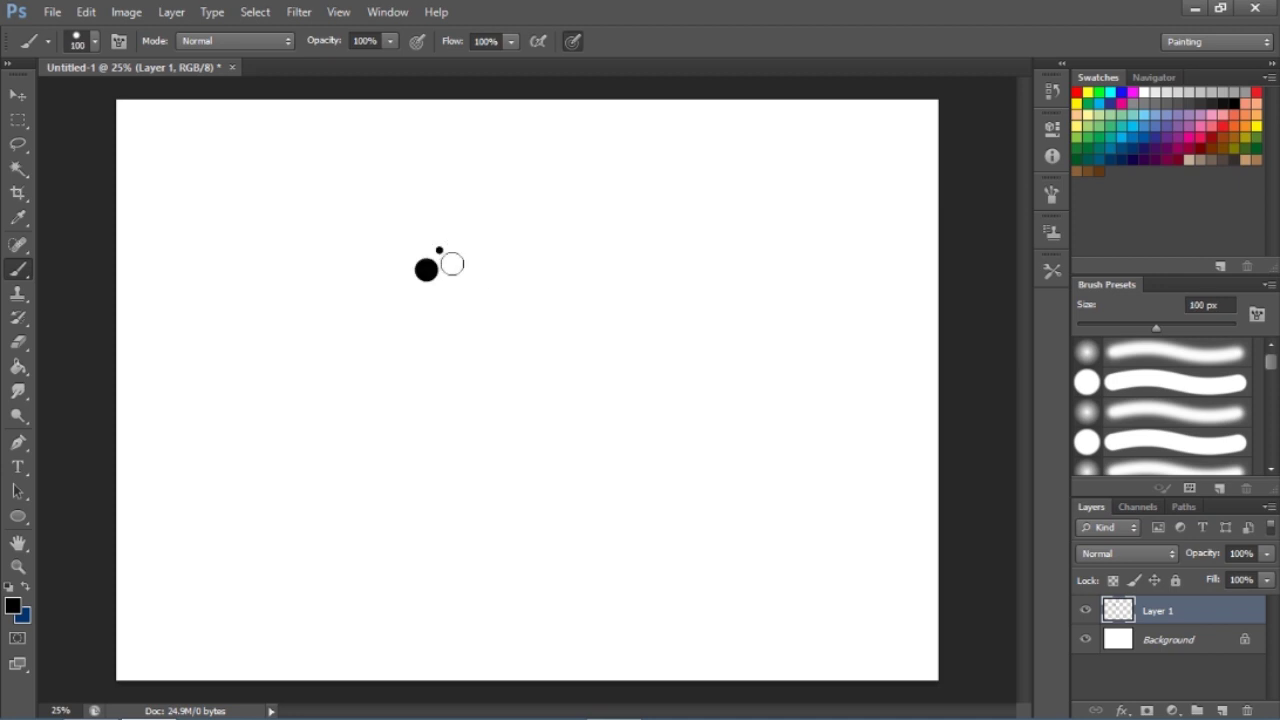
click(458, 262)
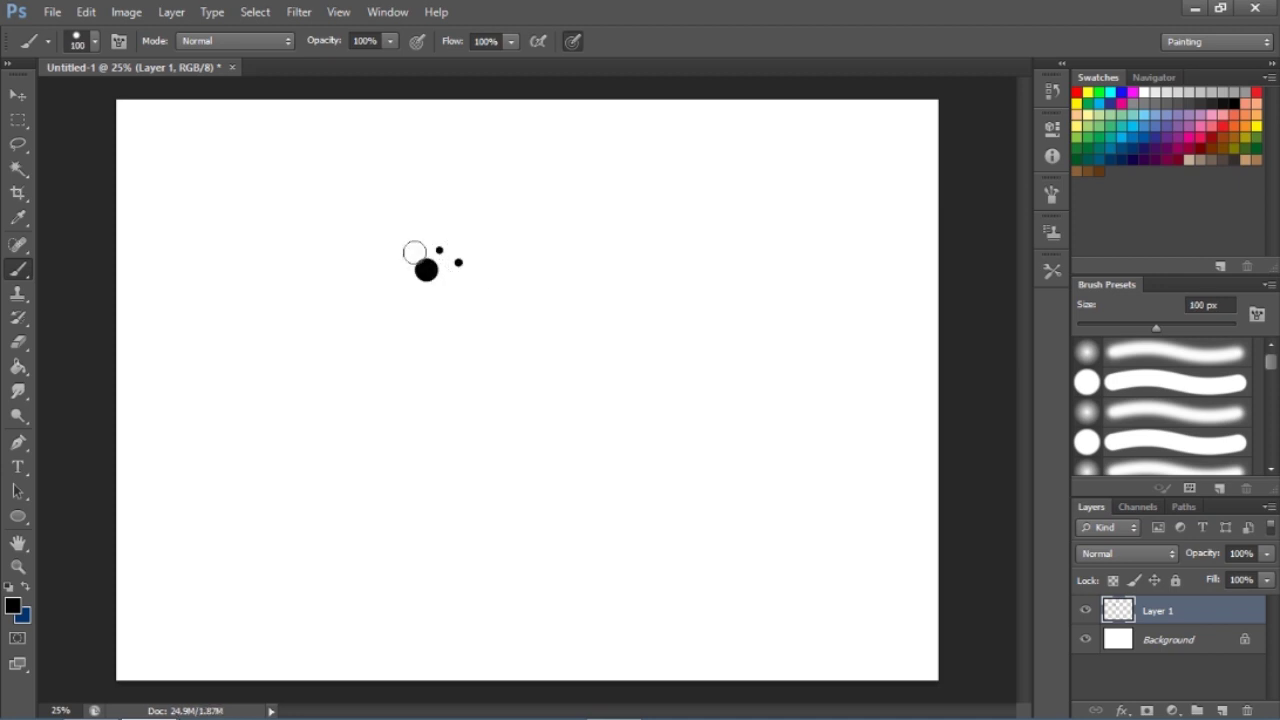
click(404, 282)
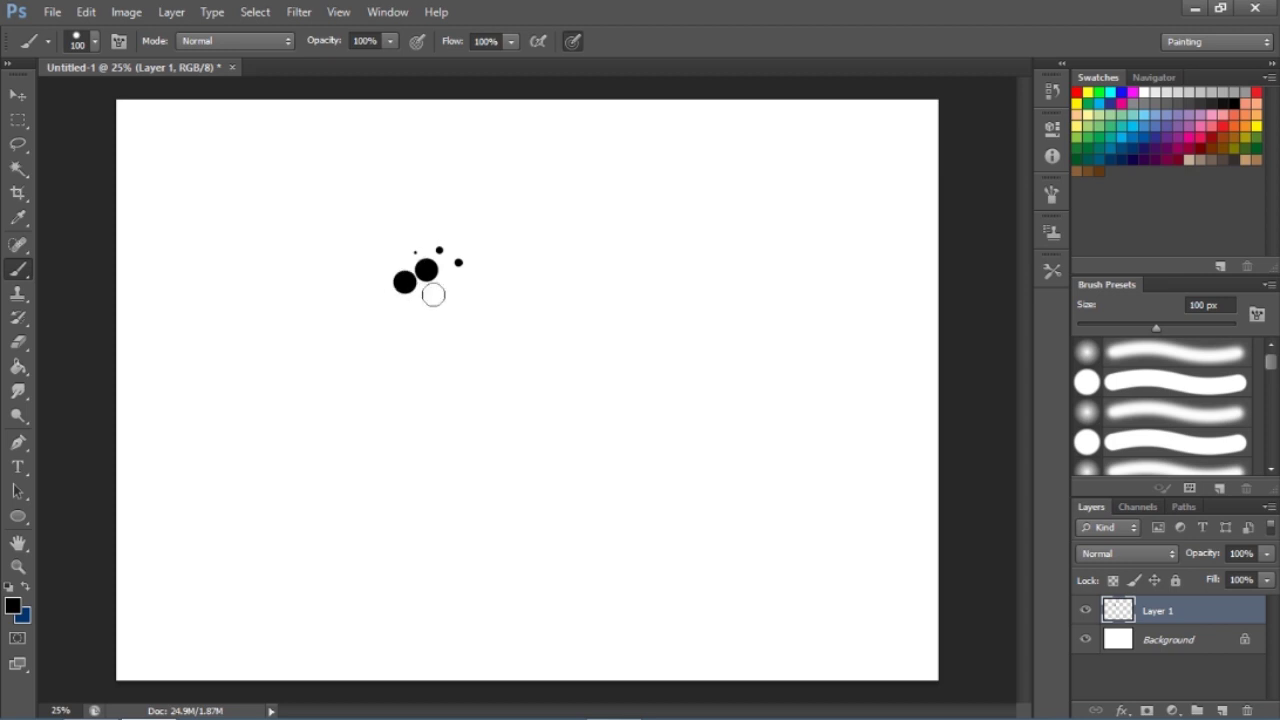
key(ctrl+z)
click(405, 282)
- Surround the cluster with smaller dots at 70 px, sprinkling tiny dots around its edges
key(bracketleft)
key(bracketleft)
key(bracketleft)
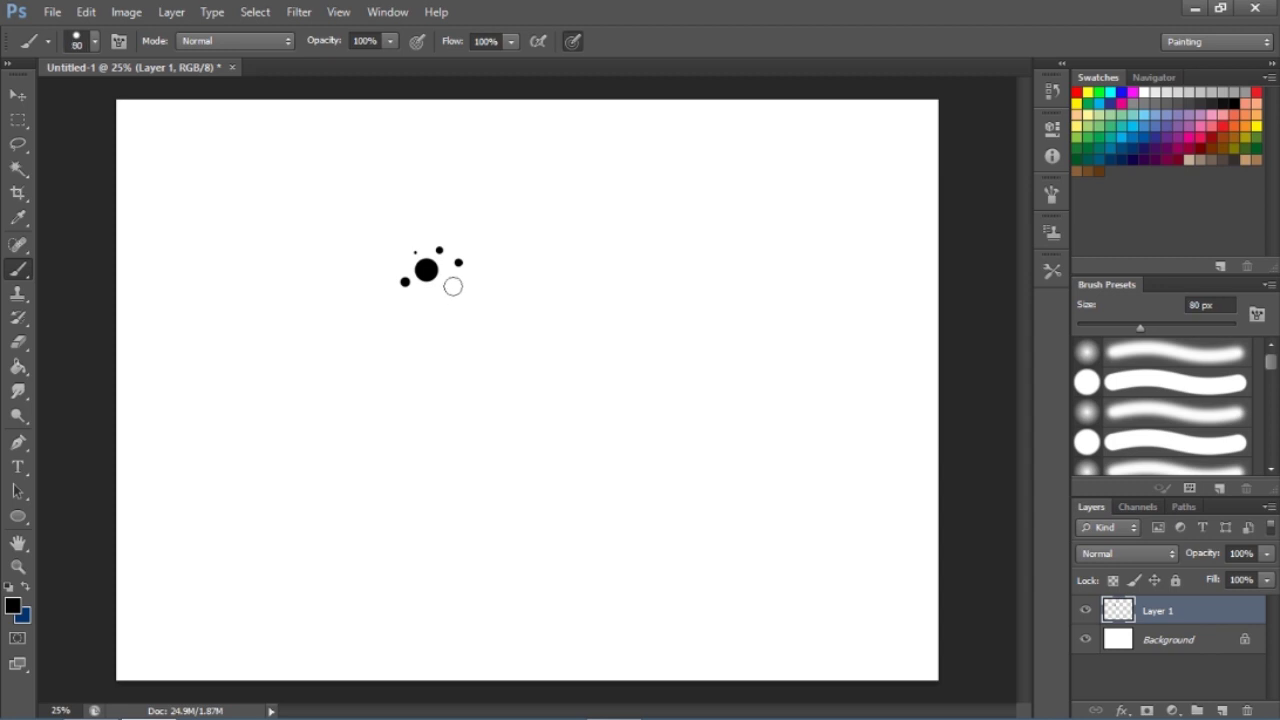
click(455, 281)
click(454, 281)
click(429, 298)
click(458, 244)
click(392, 252)
click(443, 298)
click(407, 301)
click(411, 235)
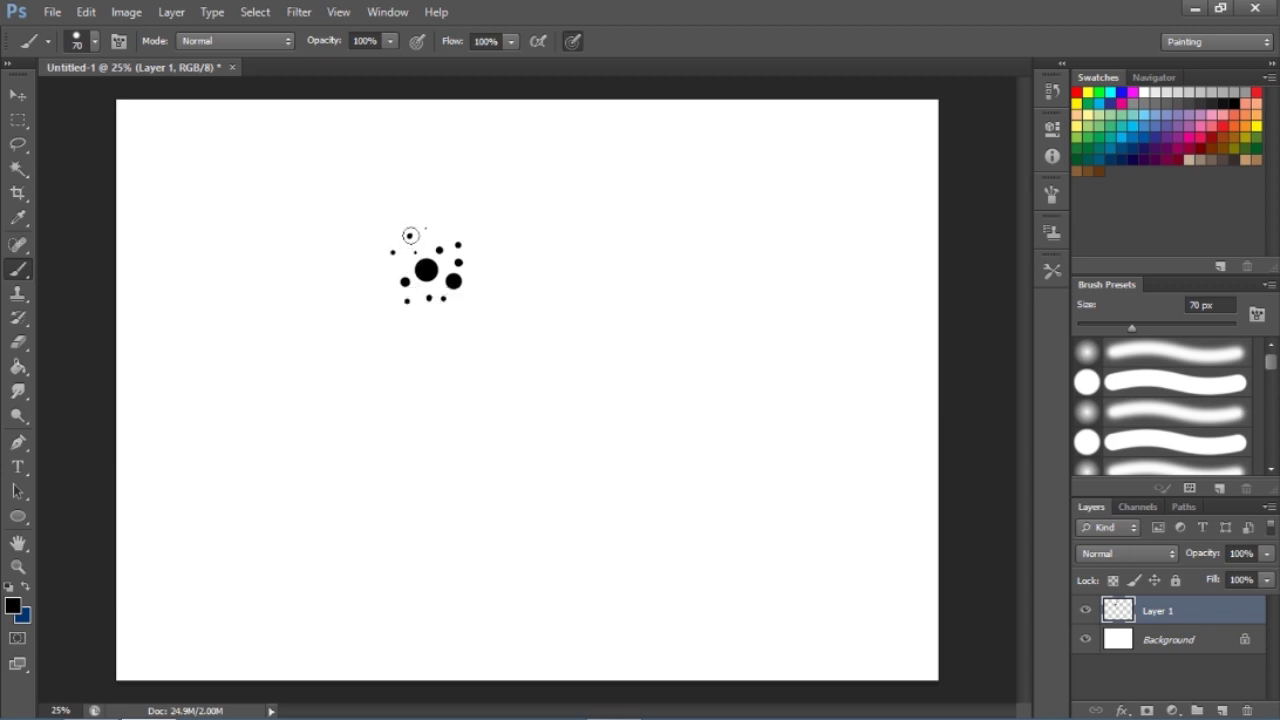
click(411, 236)
click(463, 297)
click(388, 269)
click(393, 289)
key(bracketleft)
key(bracketleft)
key(bracketleft)
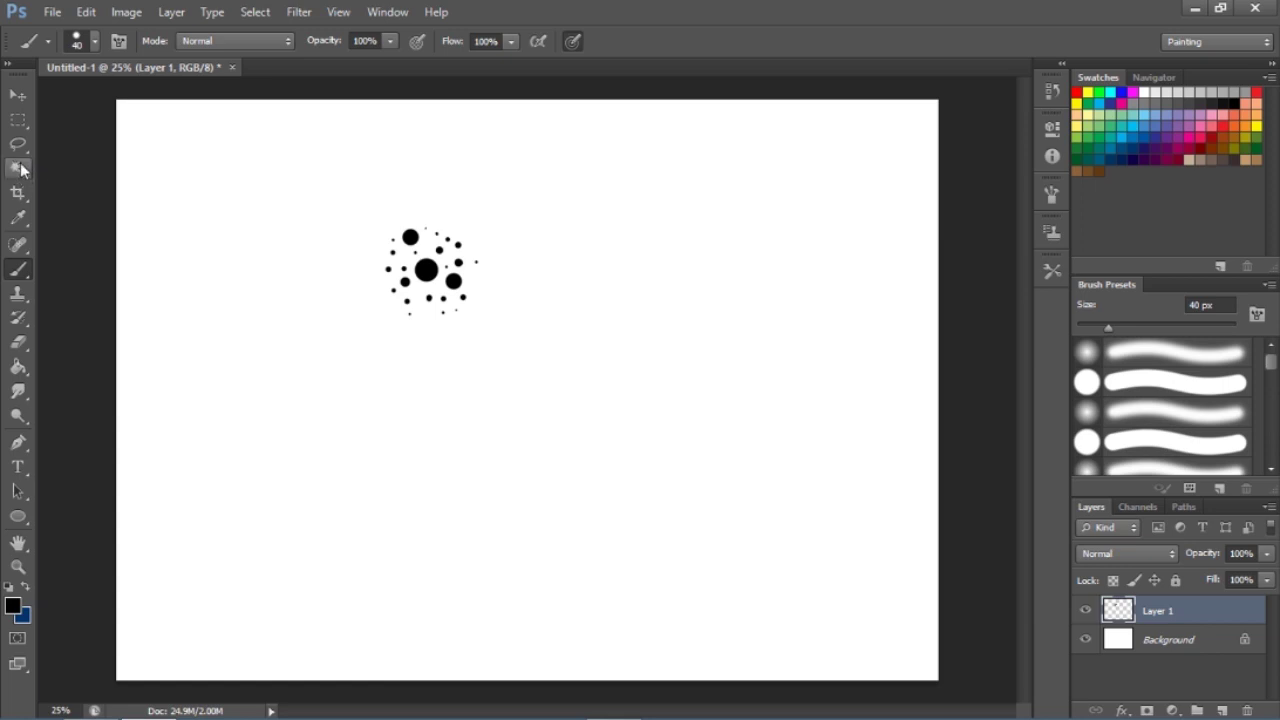
click(20, 170)
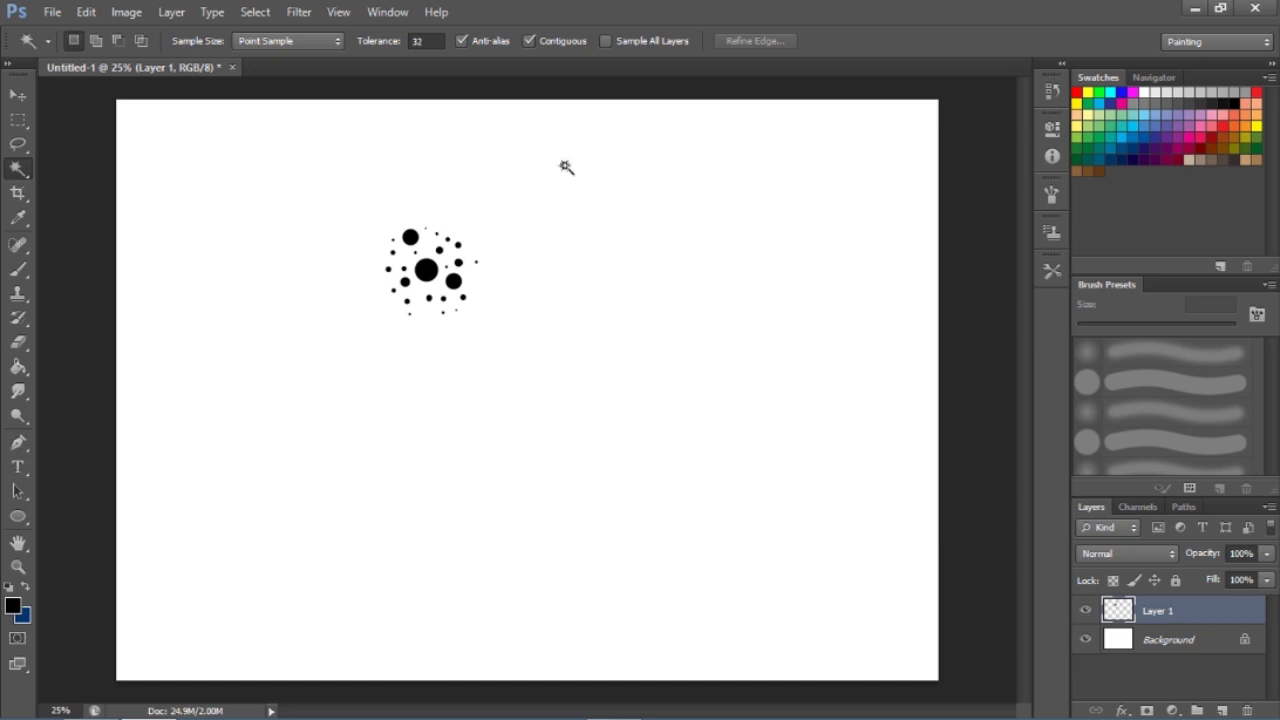
- Magic-wand the white background, then use Select Inverse so only the dots are selected
click(681, 298)
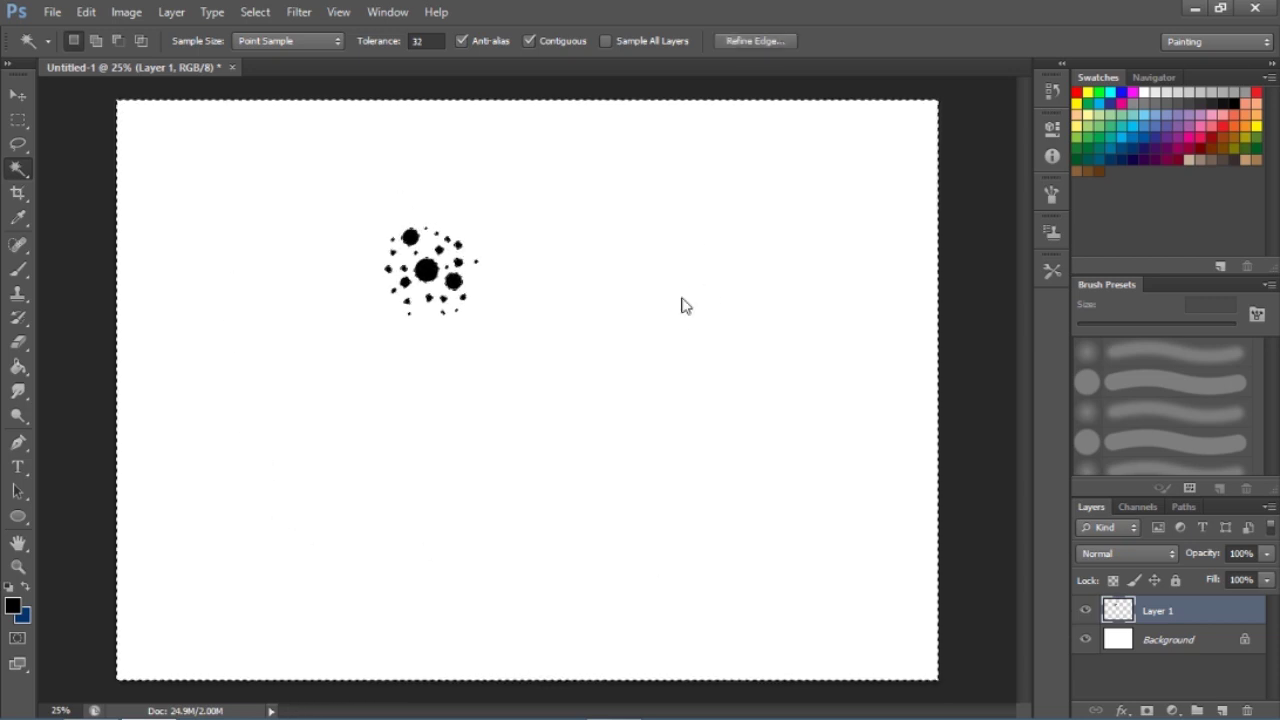
right_click(480, 289)
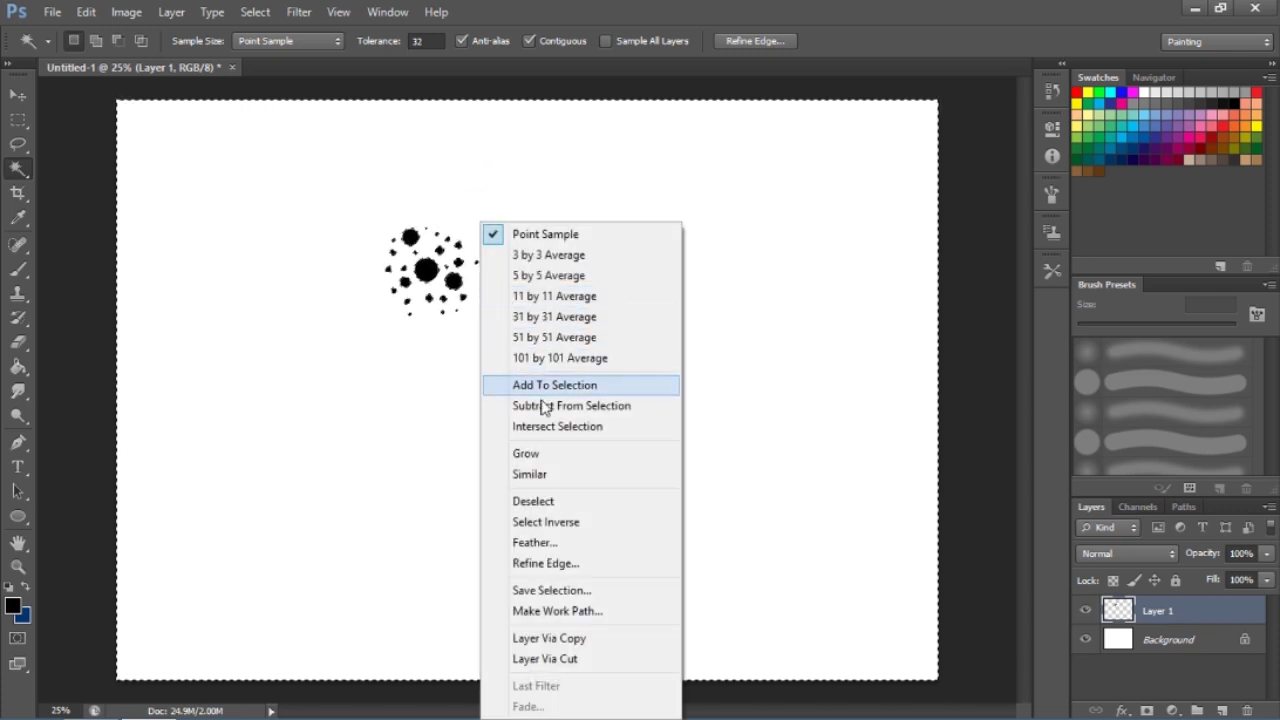
click(549, 523)
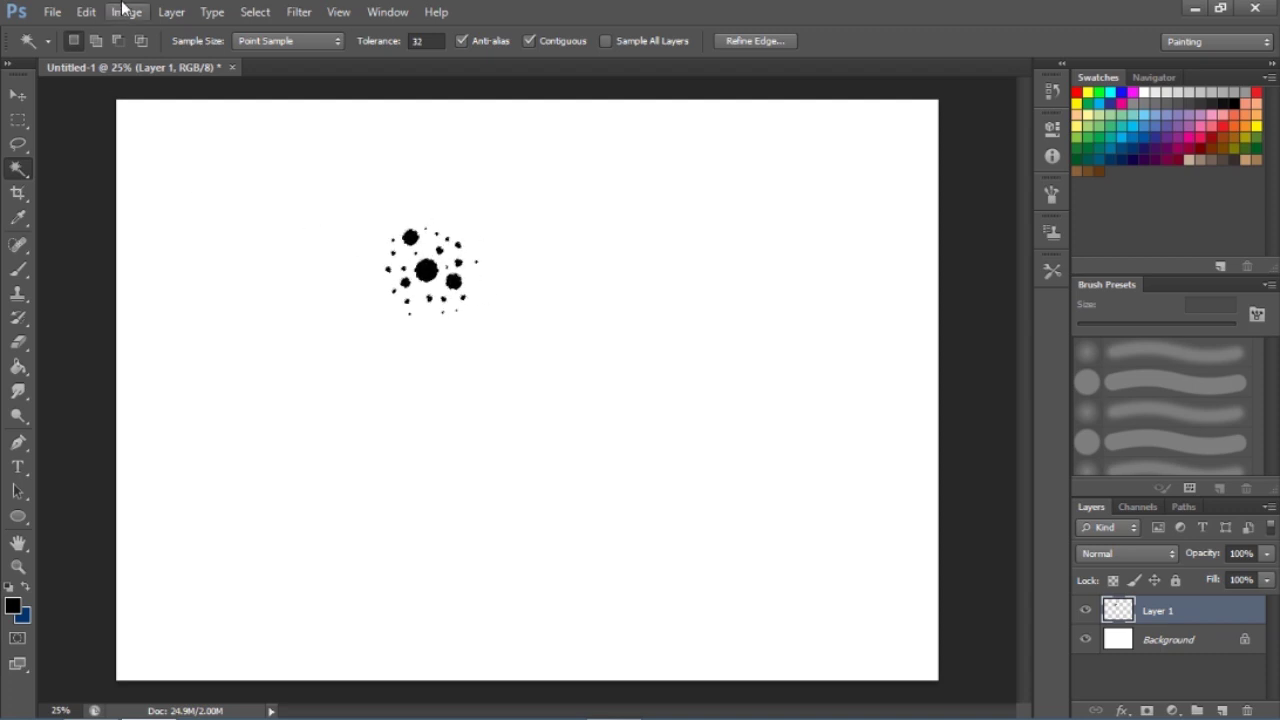
- Use Edit > Define Brush Preset to save the dot cluster under the name 'Dots'
click(86, 12)
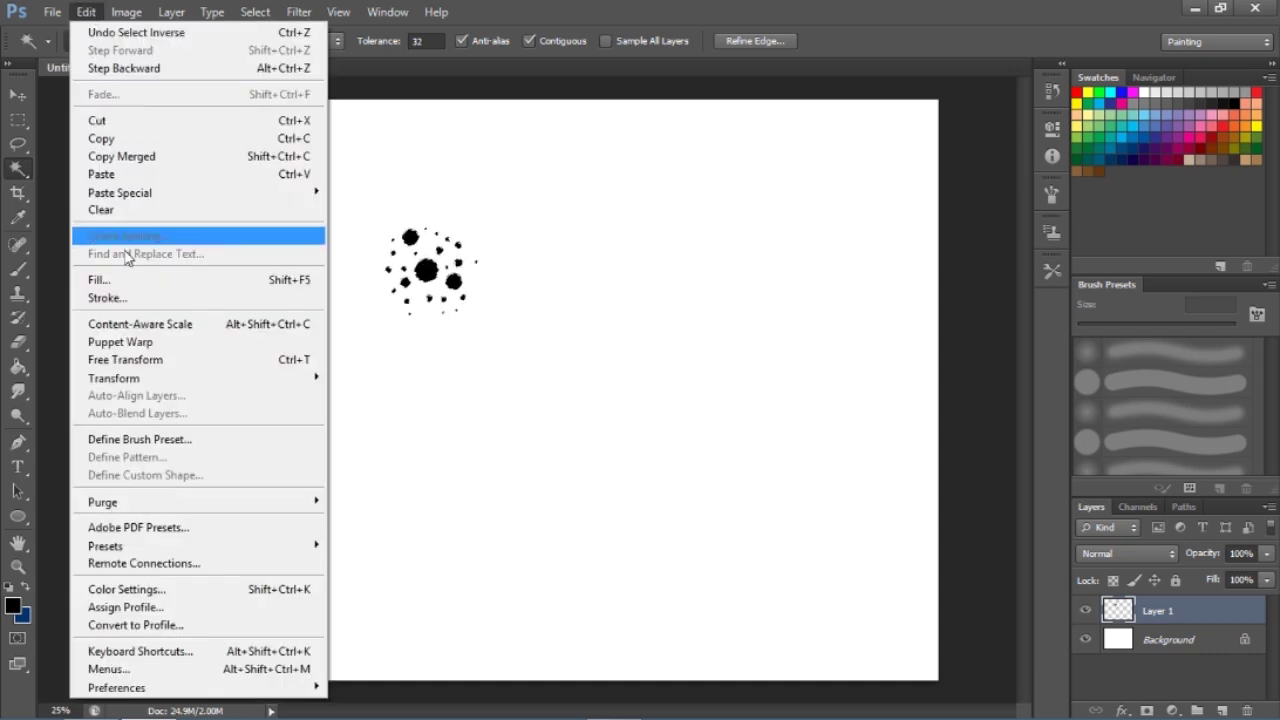
click(143, 440)
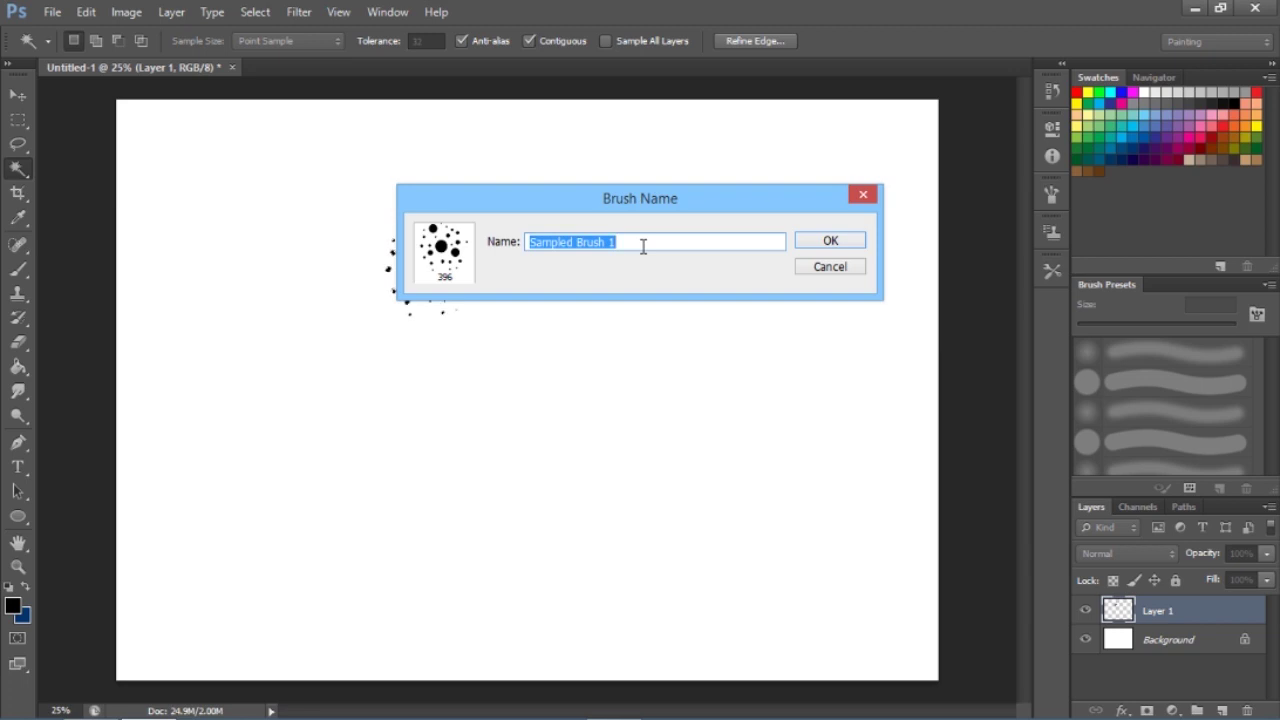
key(BackSpace)
text(Dots)
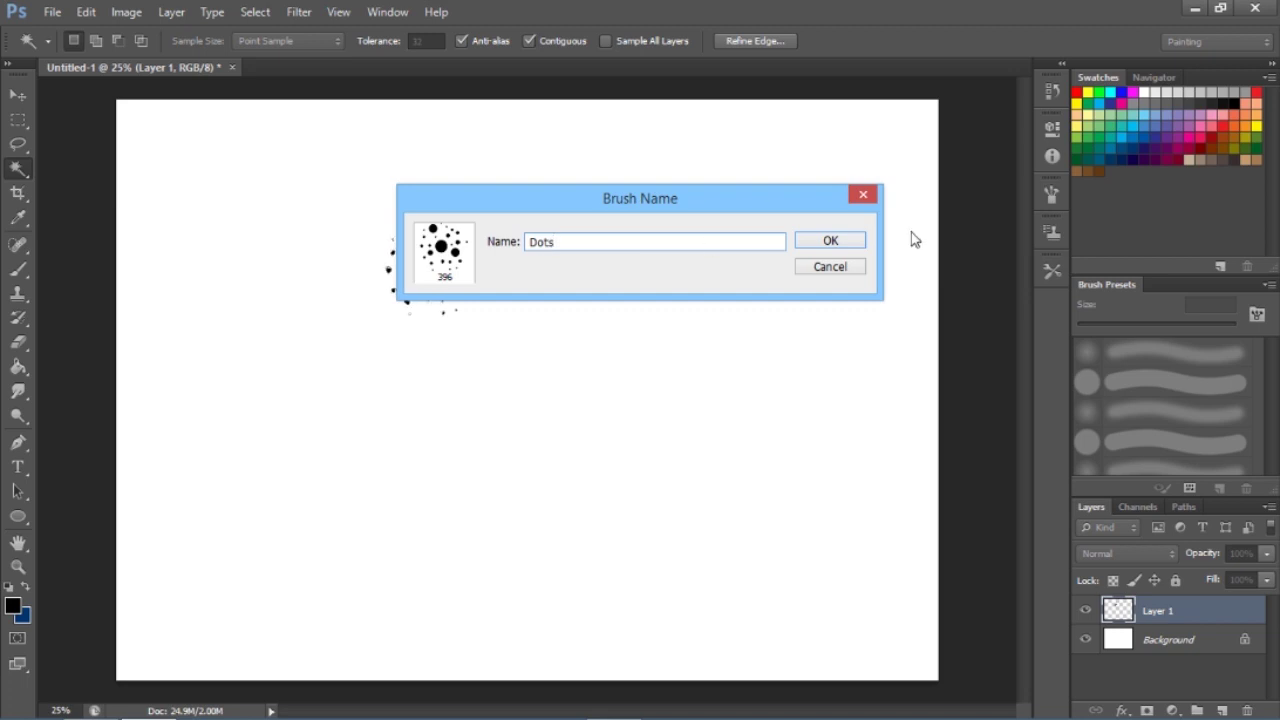
click(826, 242)
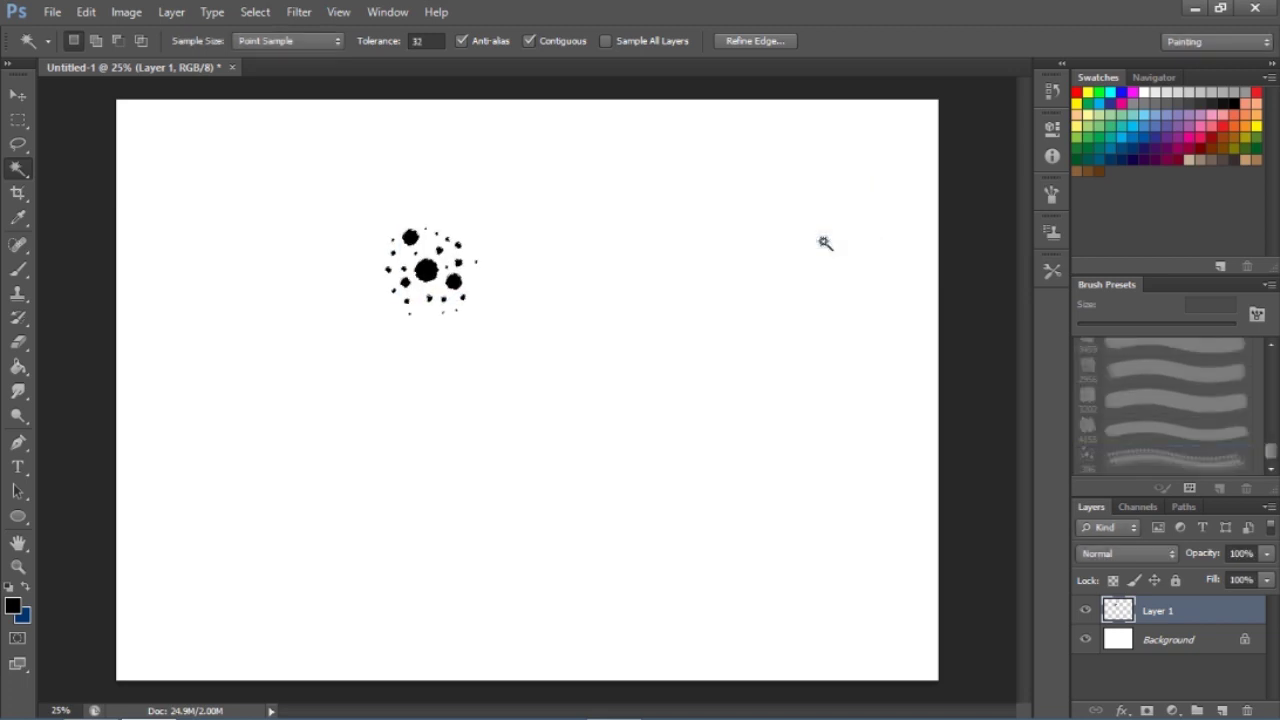
- Pick the 396 px Dots brush and paint a wavy dotted stroke across the lower canvas
click(19, 271)
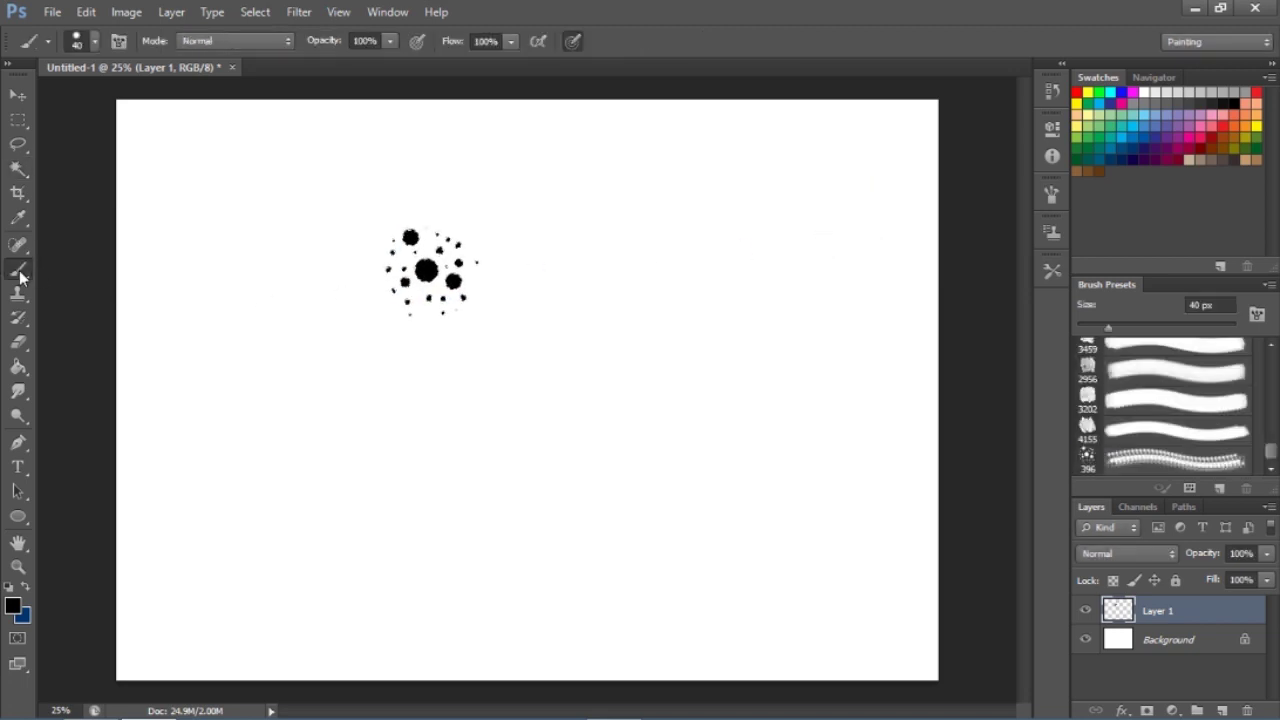
click(95, 41)
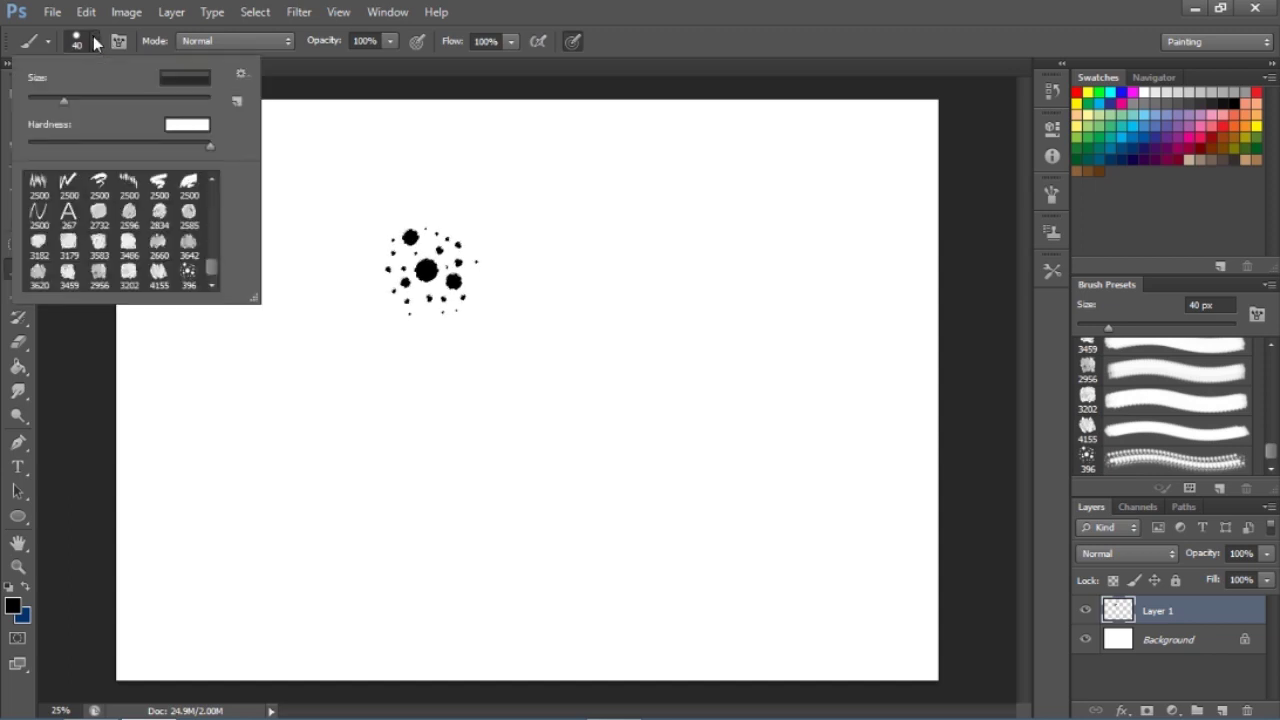
click(189, 275)
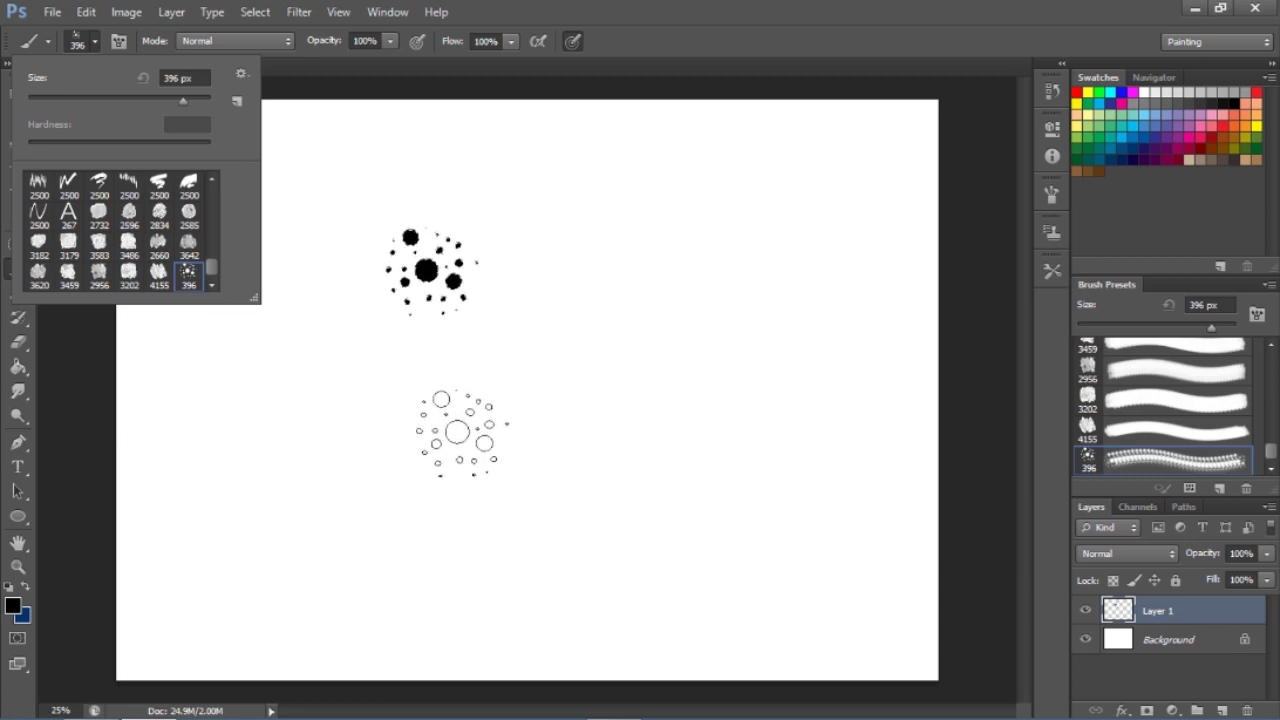
click(470, 415)
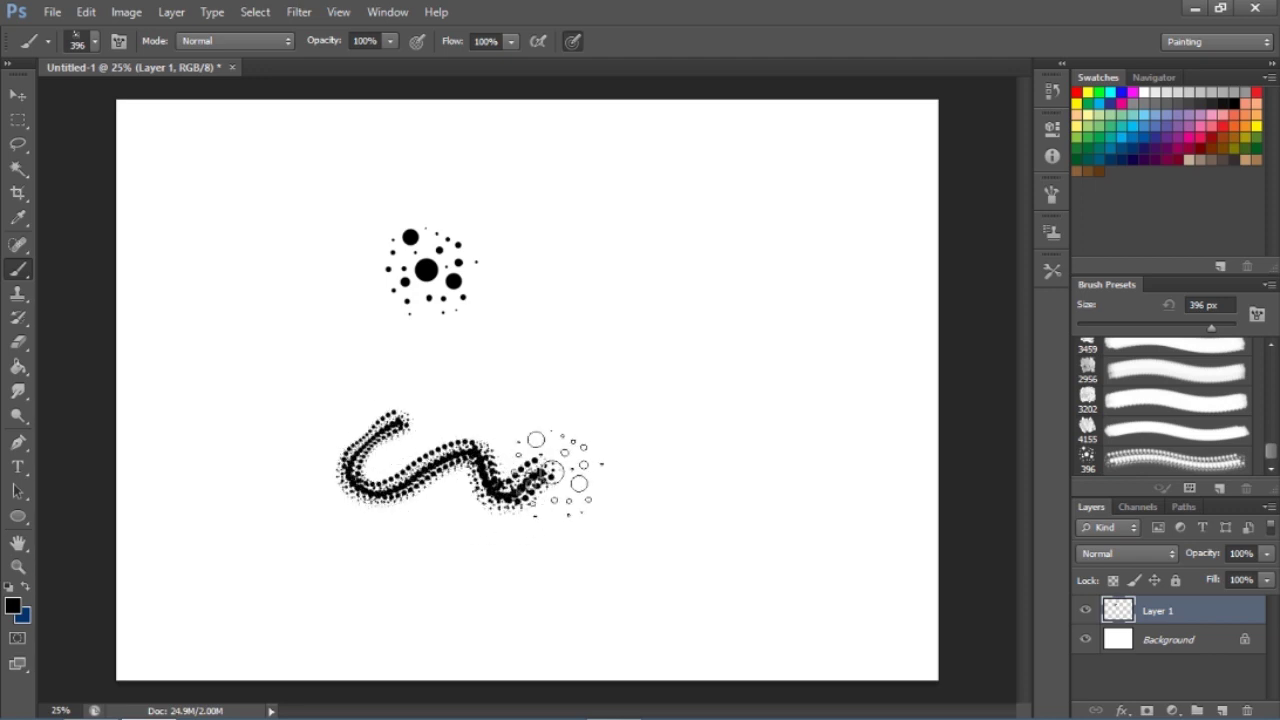
drag(355, 455, 605, 490)
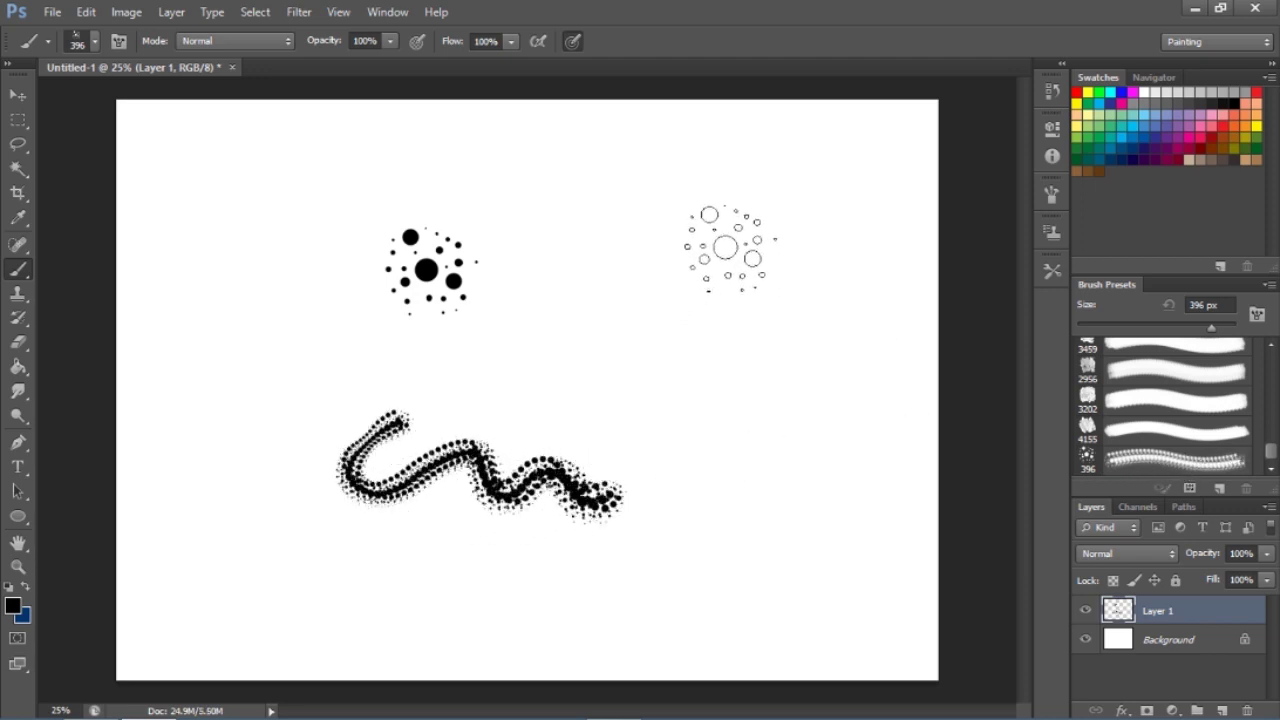
- Stamp seven Dots clusters scattered across the upper right of the canvas
click(735, 244)
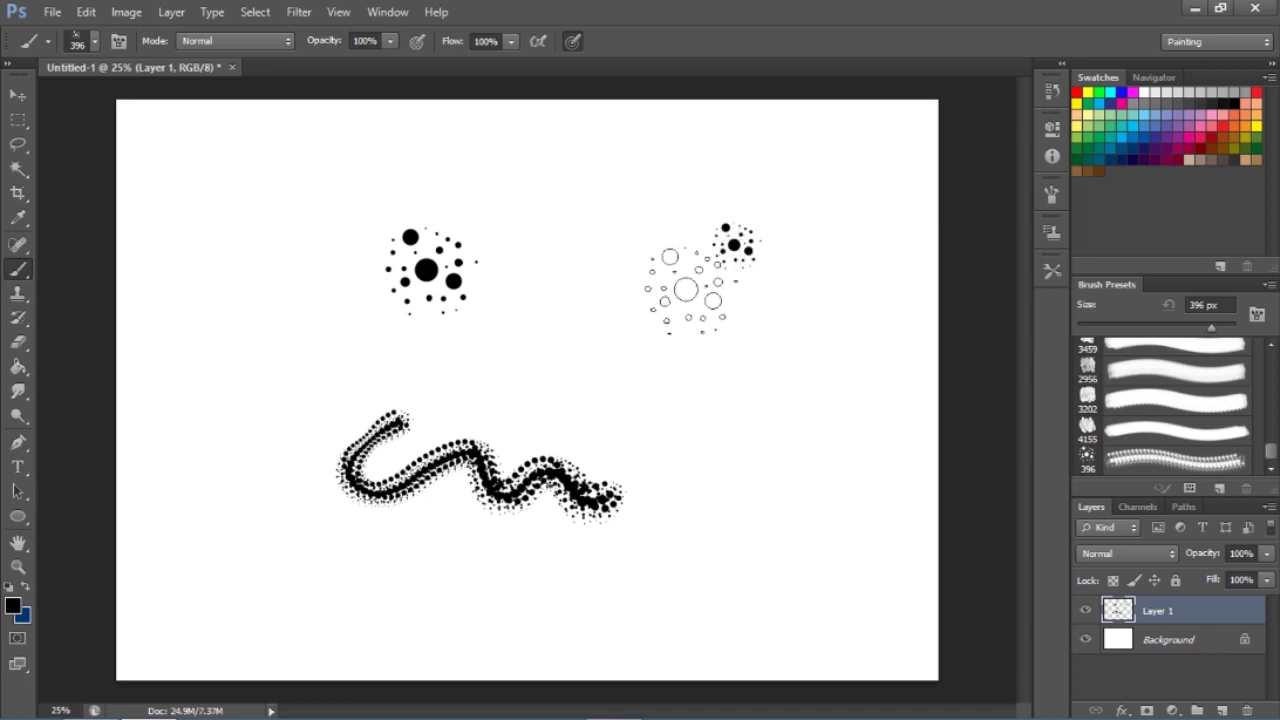
click(690, 302)
click(635, 348)
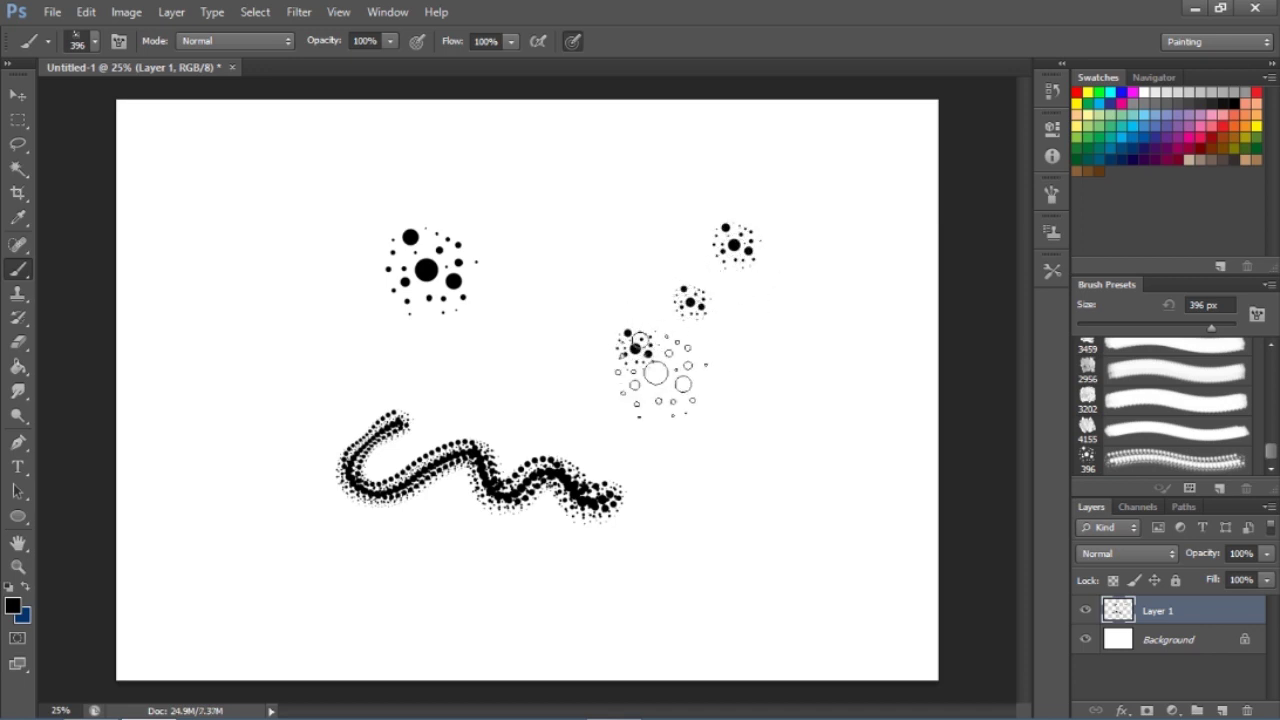
click(723, 382)
click(662, 228)
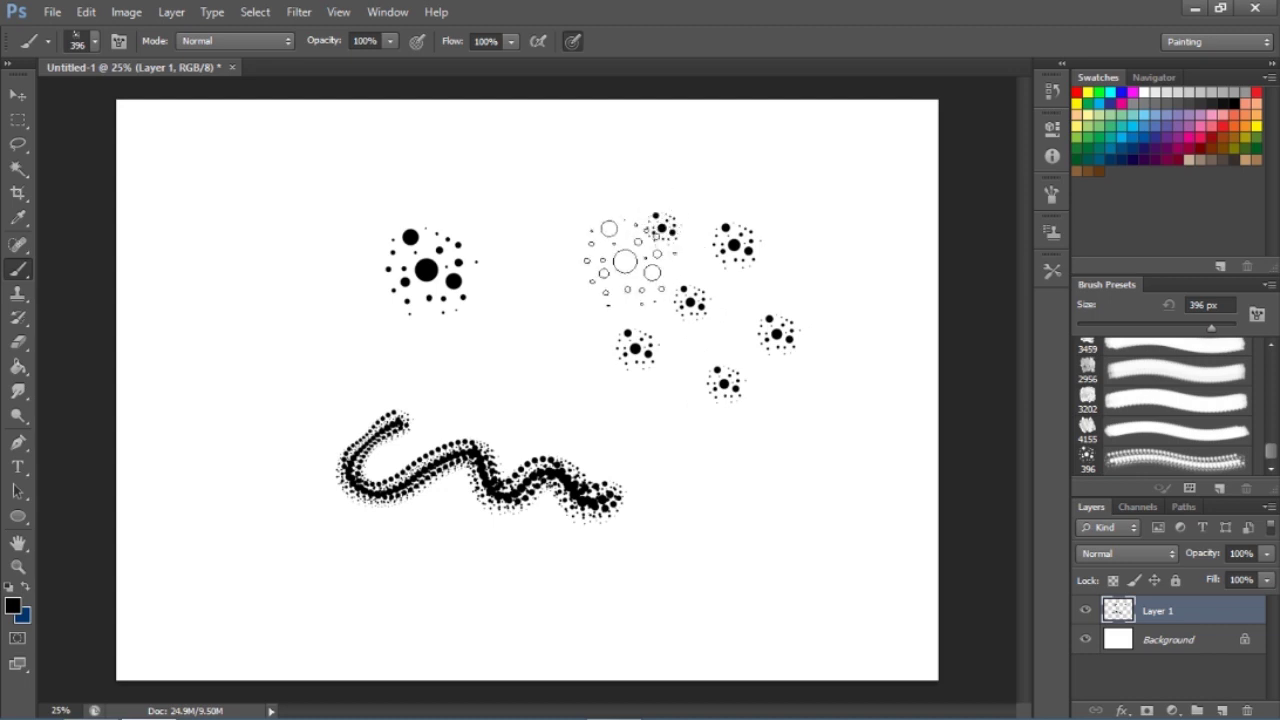
click(619, 265)
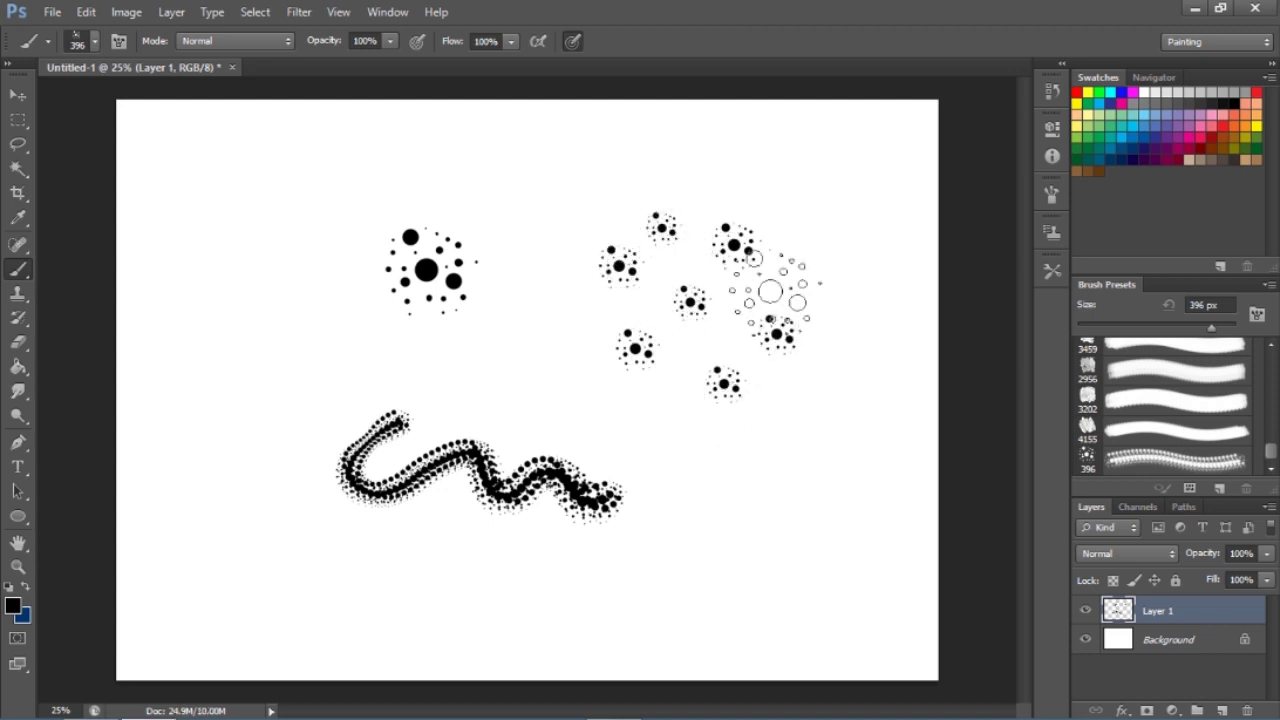
click(700, 345)
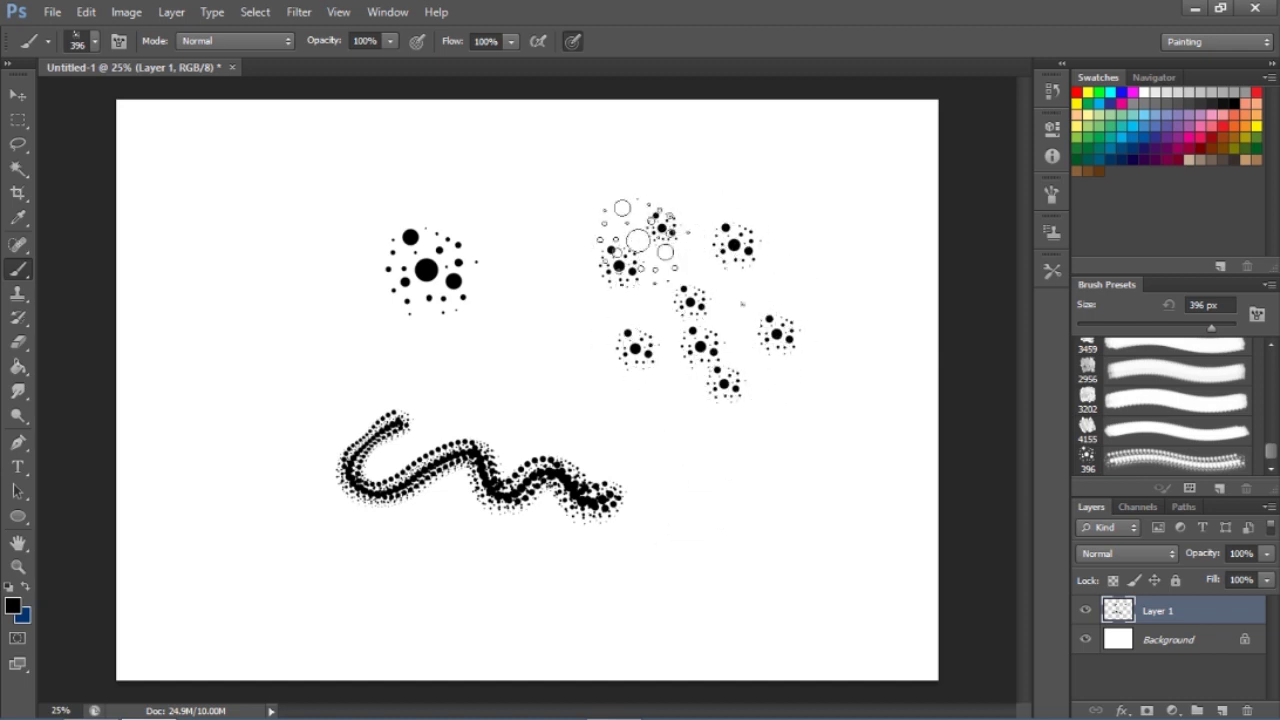
- Enable Shape Dynamics with about 27% angle jitter and Scattering with reduced count jitter
click(1051, 196)
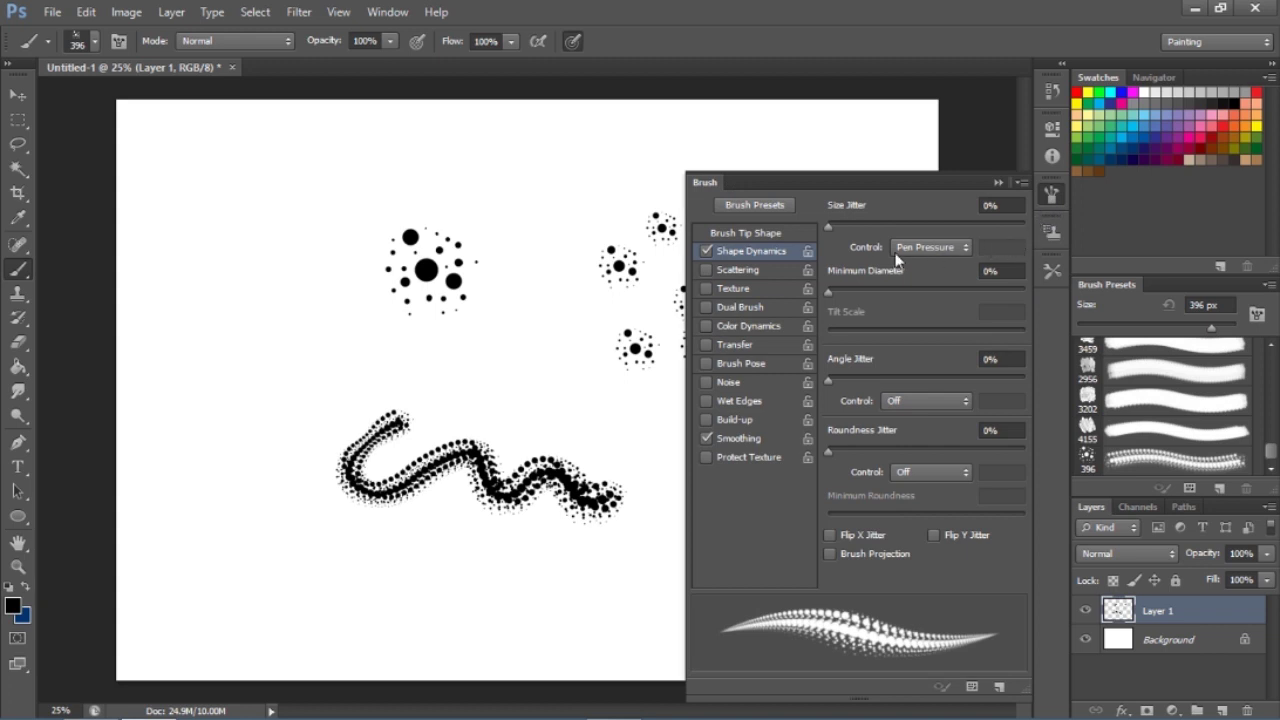
click(753, 250)
click(709, 253)
drag(839, 376, 880, 378)
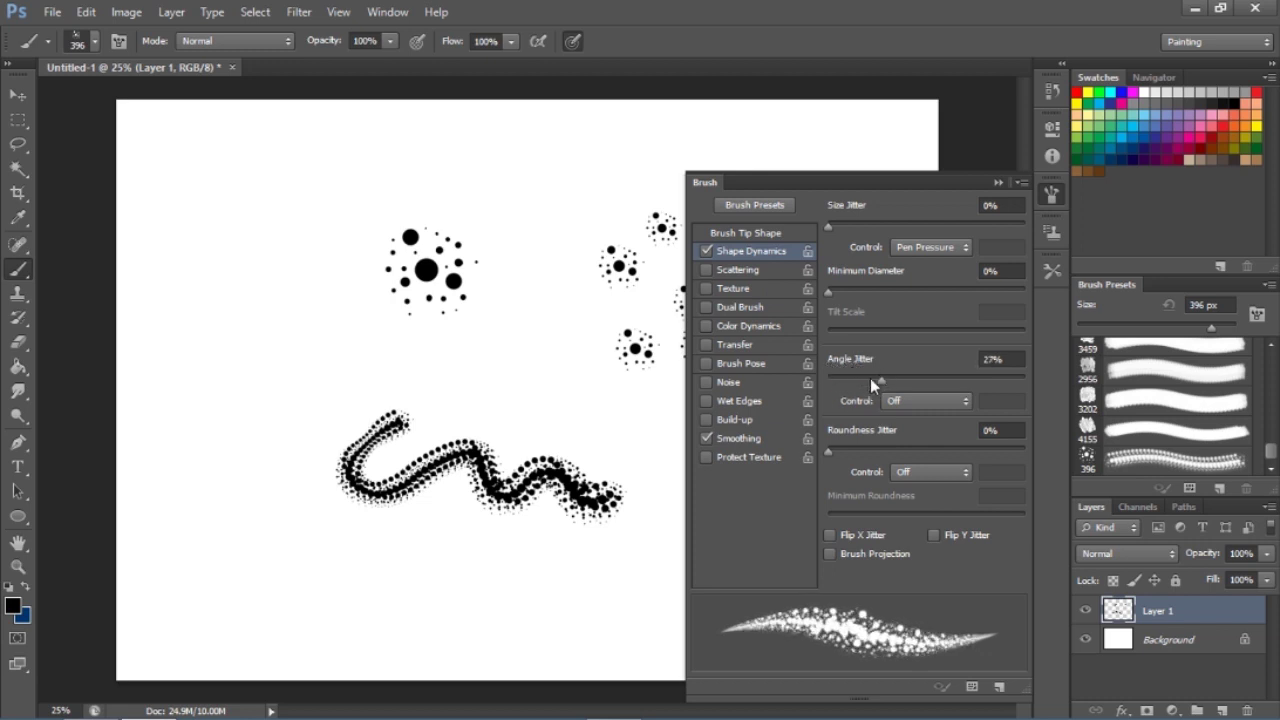
click(708, 270)
click(741, 272)
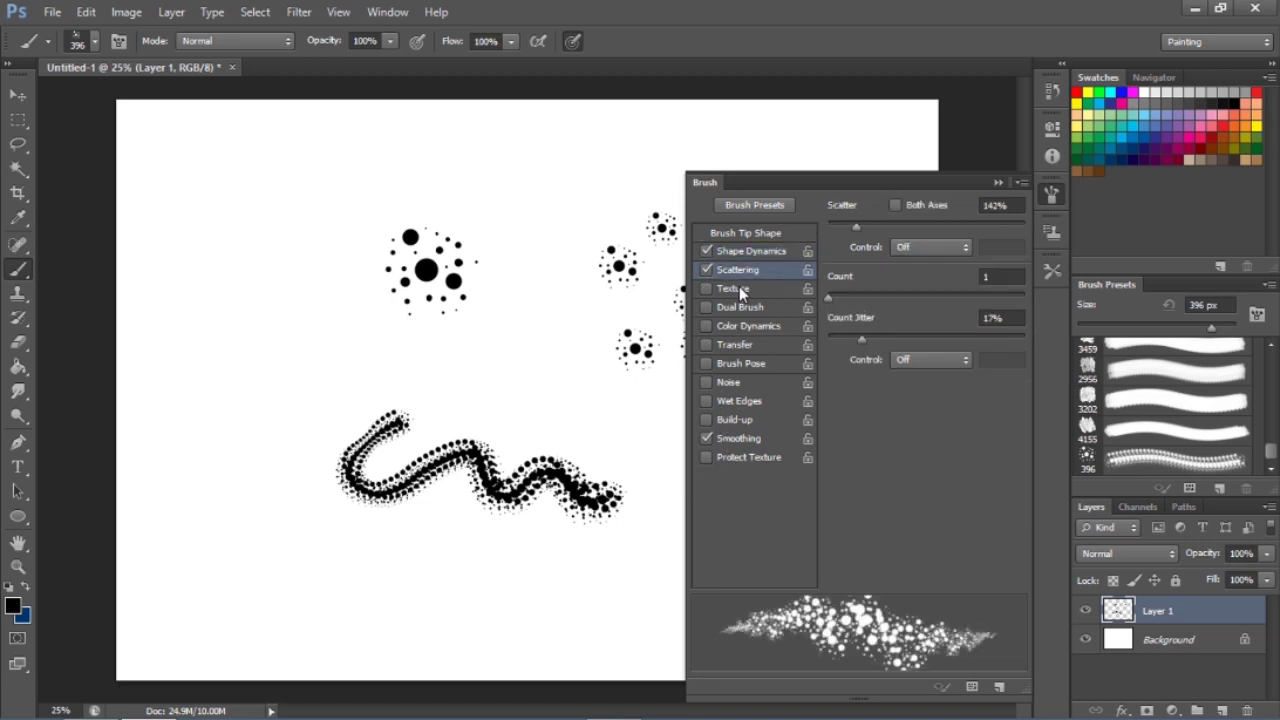
drag(859, 341, 848, 341)
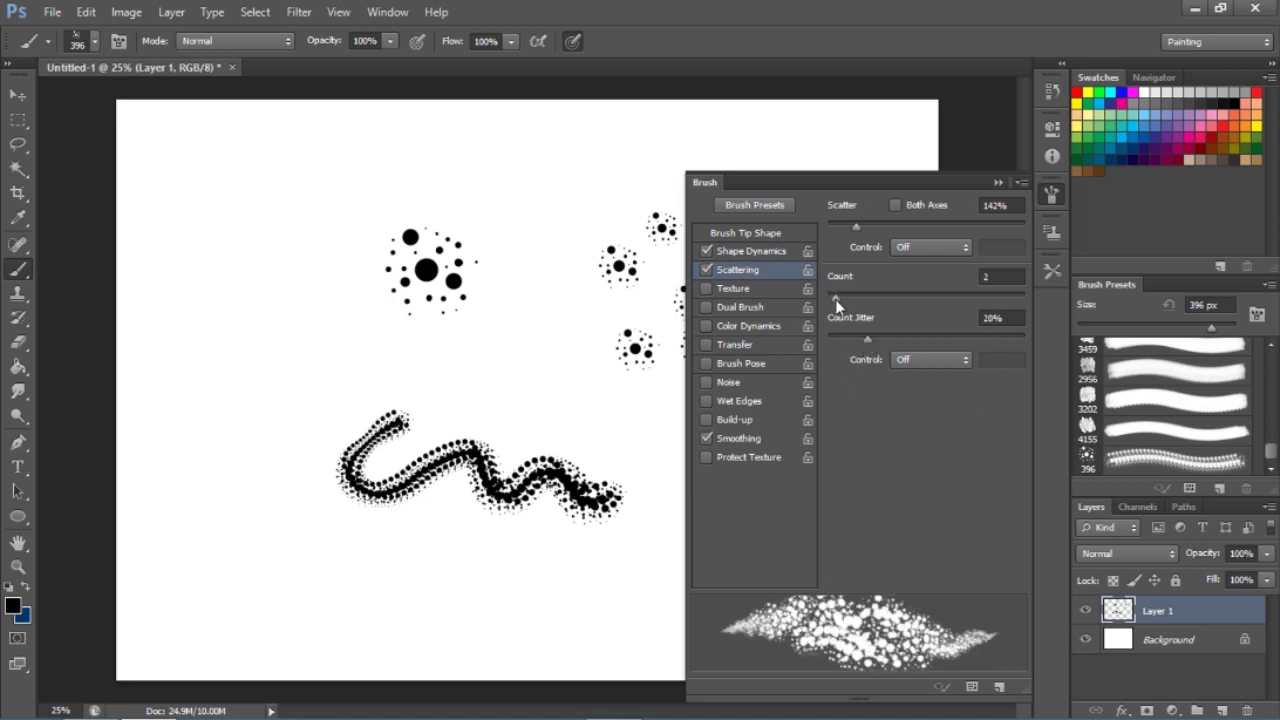
click(997, 183)
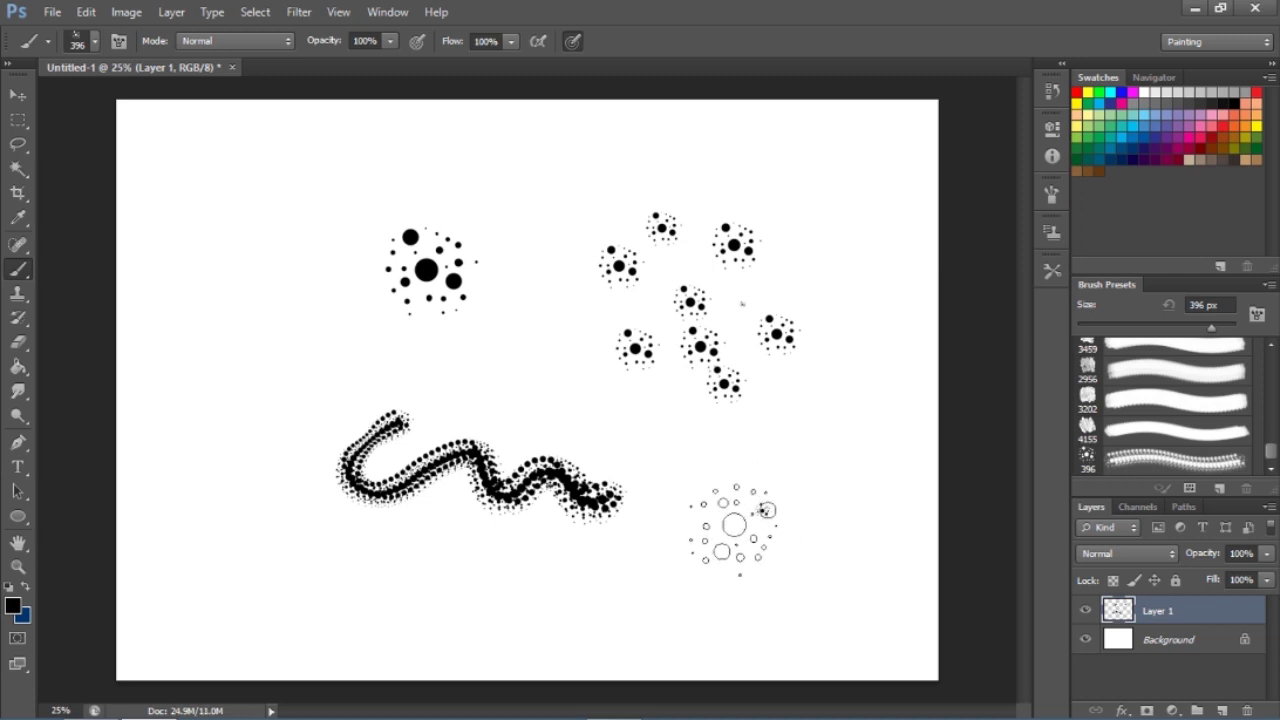
- Stamp nine overlapping dot clusters into a dense group at the lower right
click(819, 440)
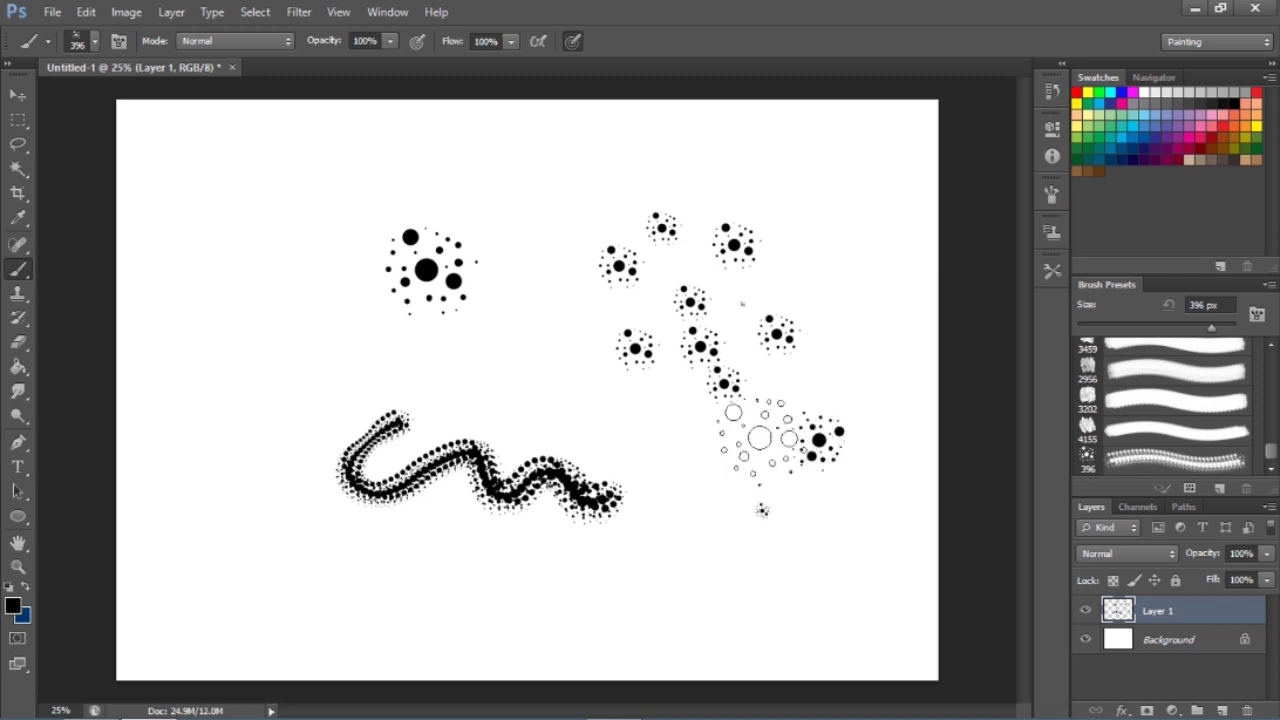
click(849, 502)
click(872, 390)
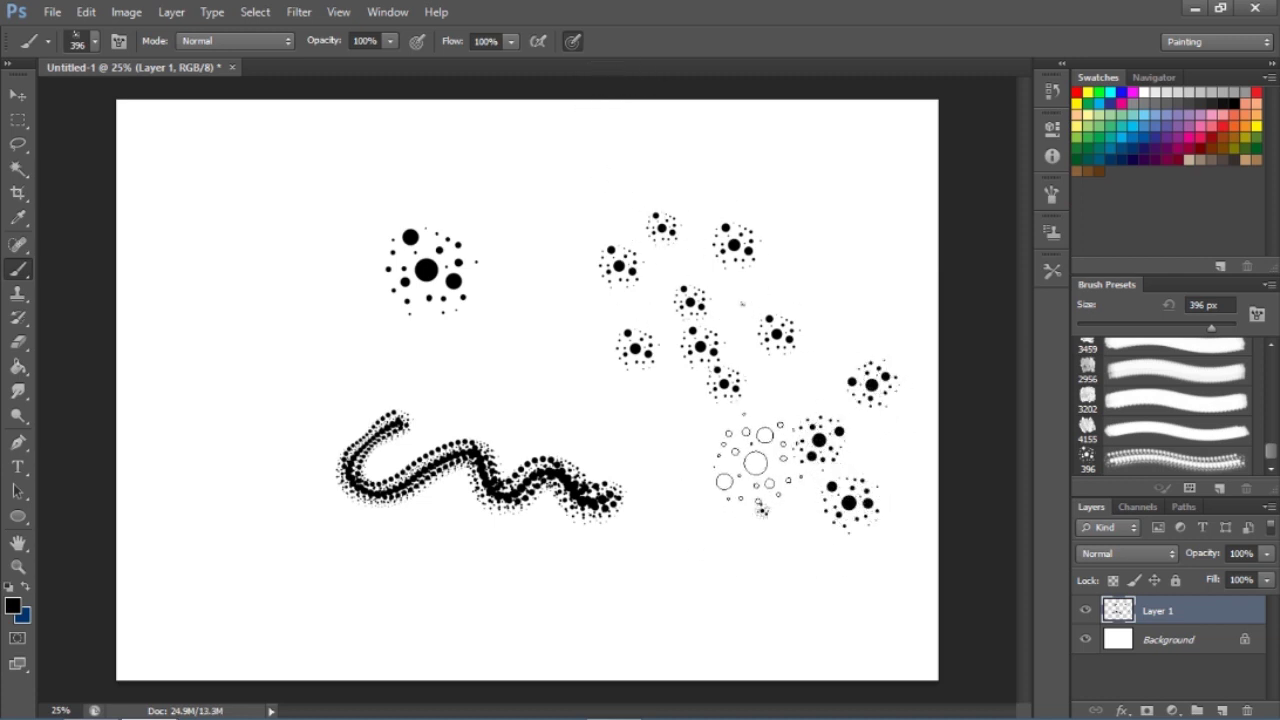
click(749, 453)
click(793, 504)
click(872, 465)
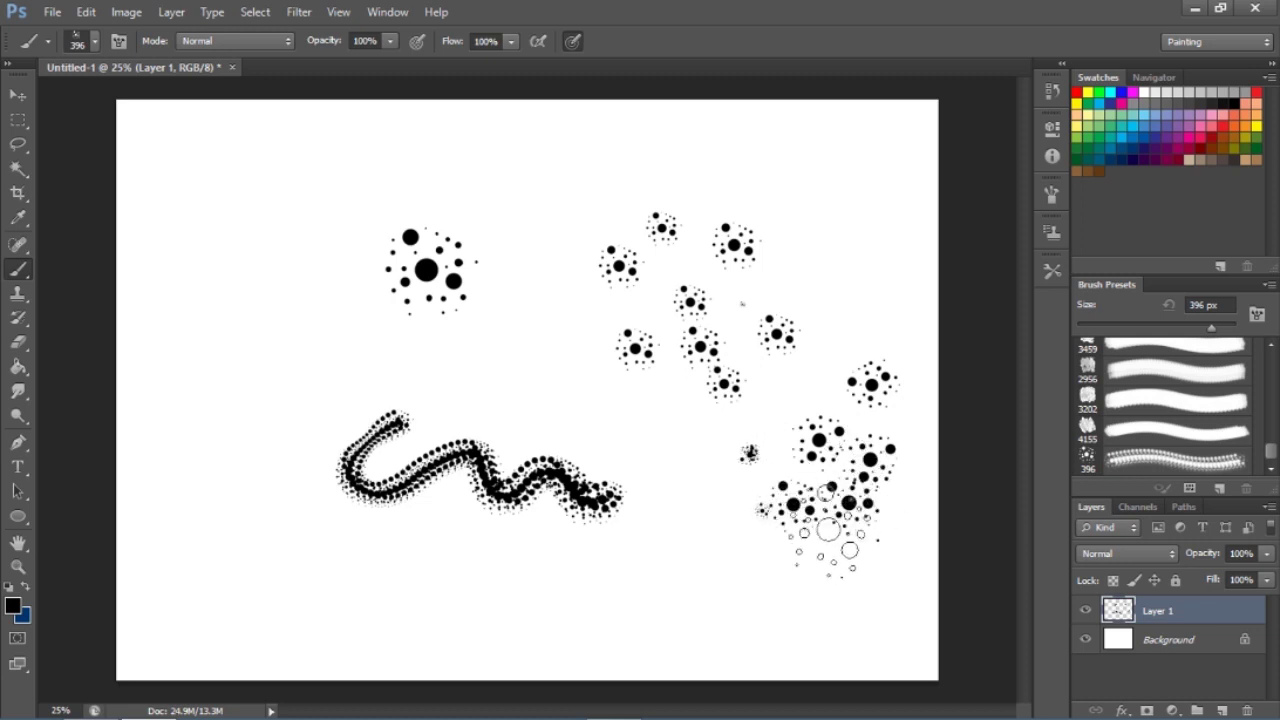
click(829, 390)
click(785, 432)
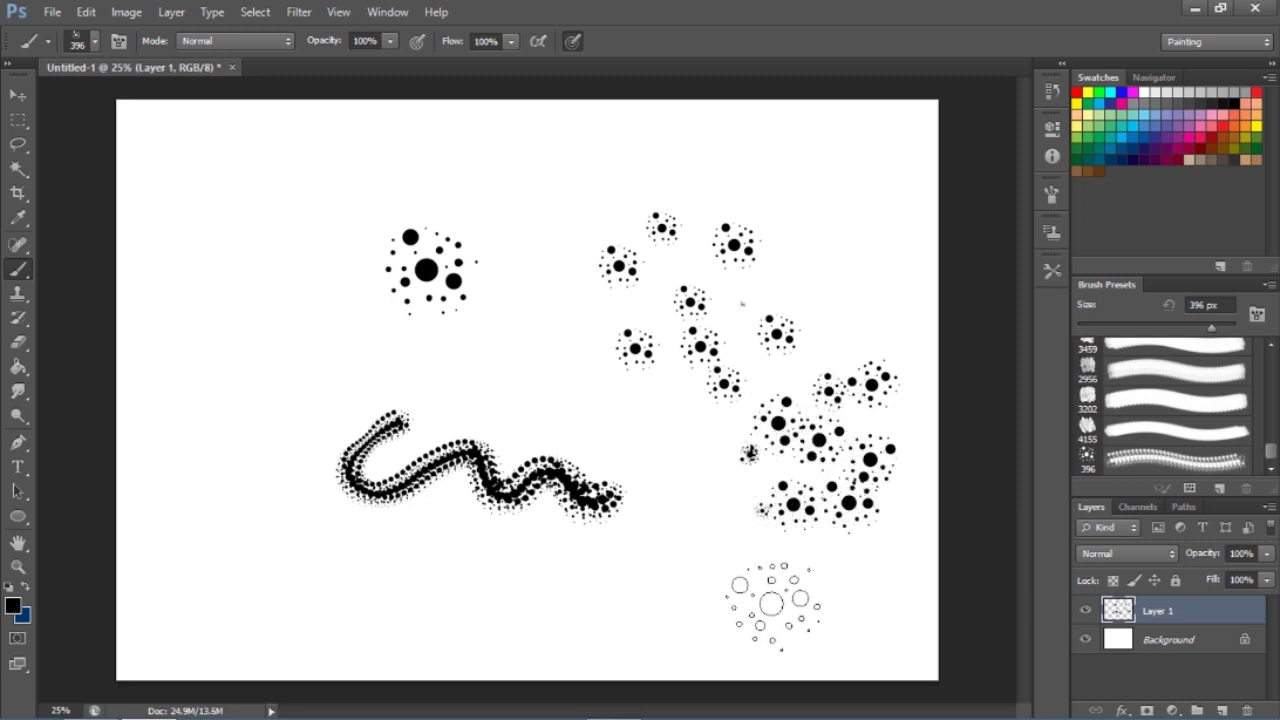
click(826, 545)
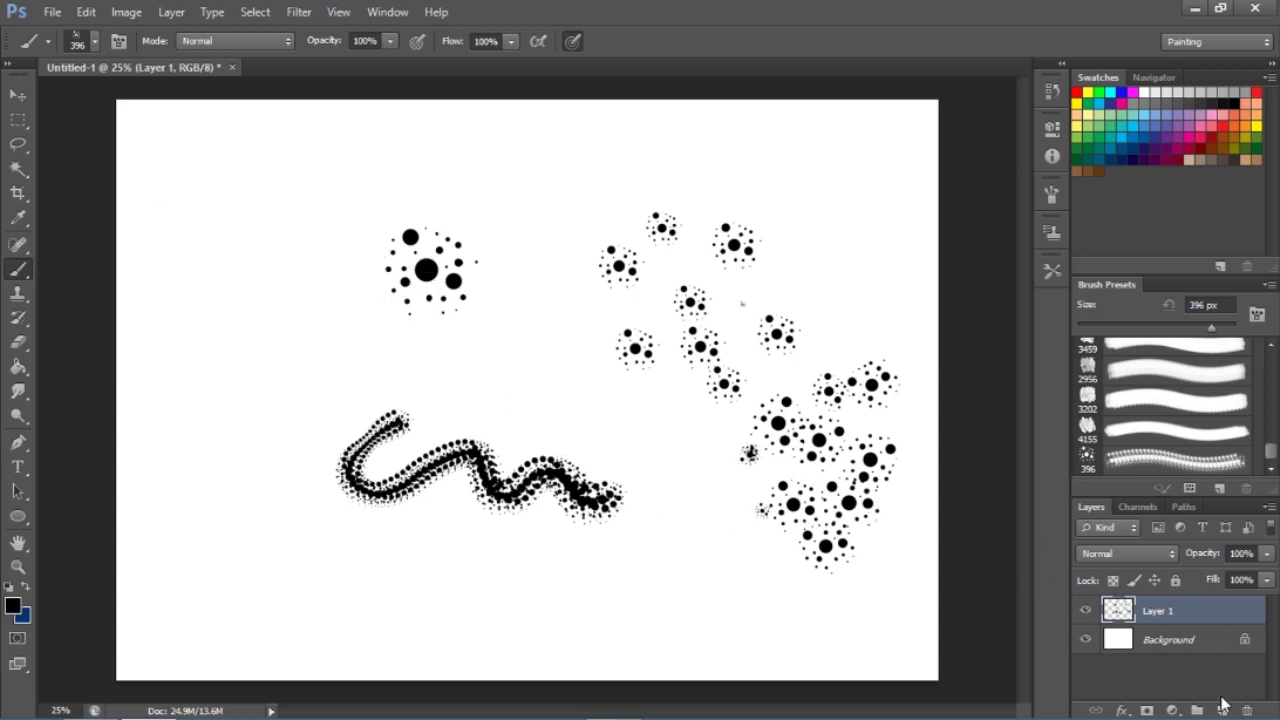
click(1222, 708)
- Hide Layer 1 and stamp the first dot clusters of a pattern at the top left
click(1085, 639)
click(235, 210)
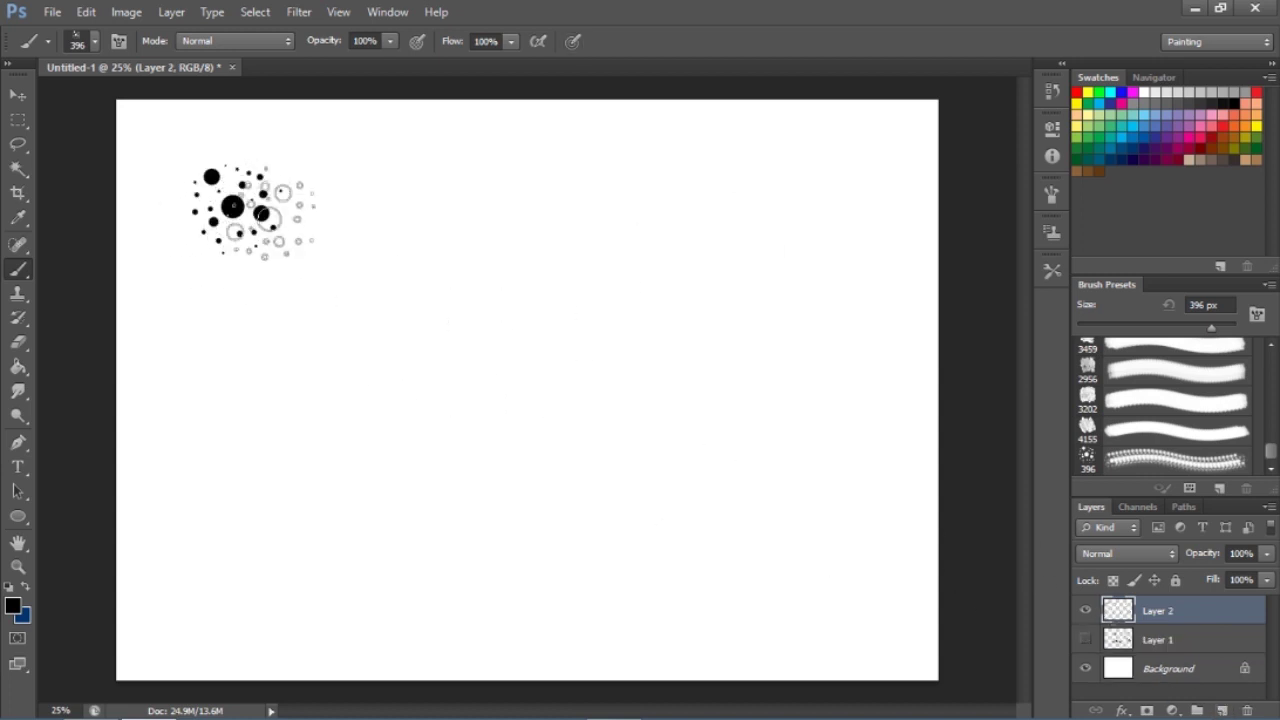
click(339, 204)
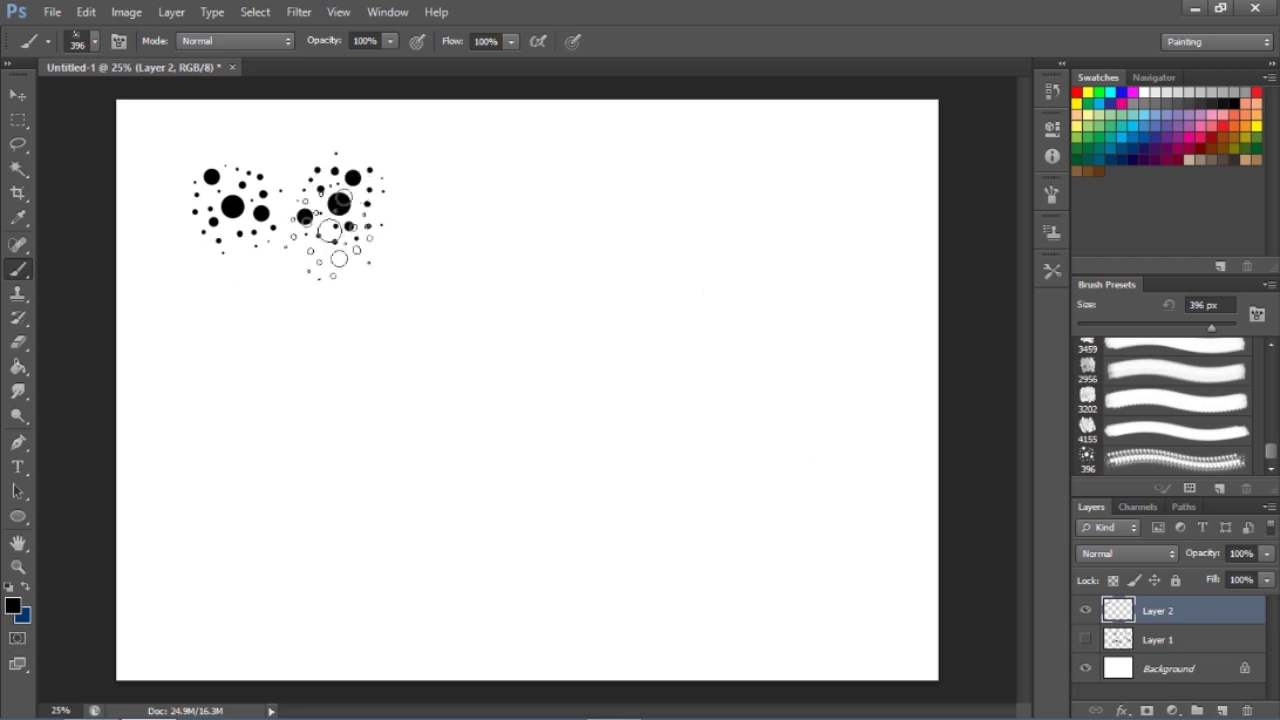
click(236, 298)
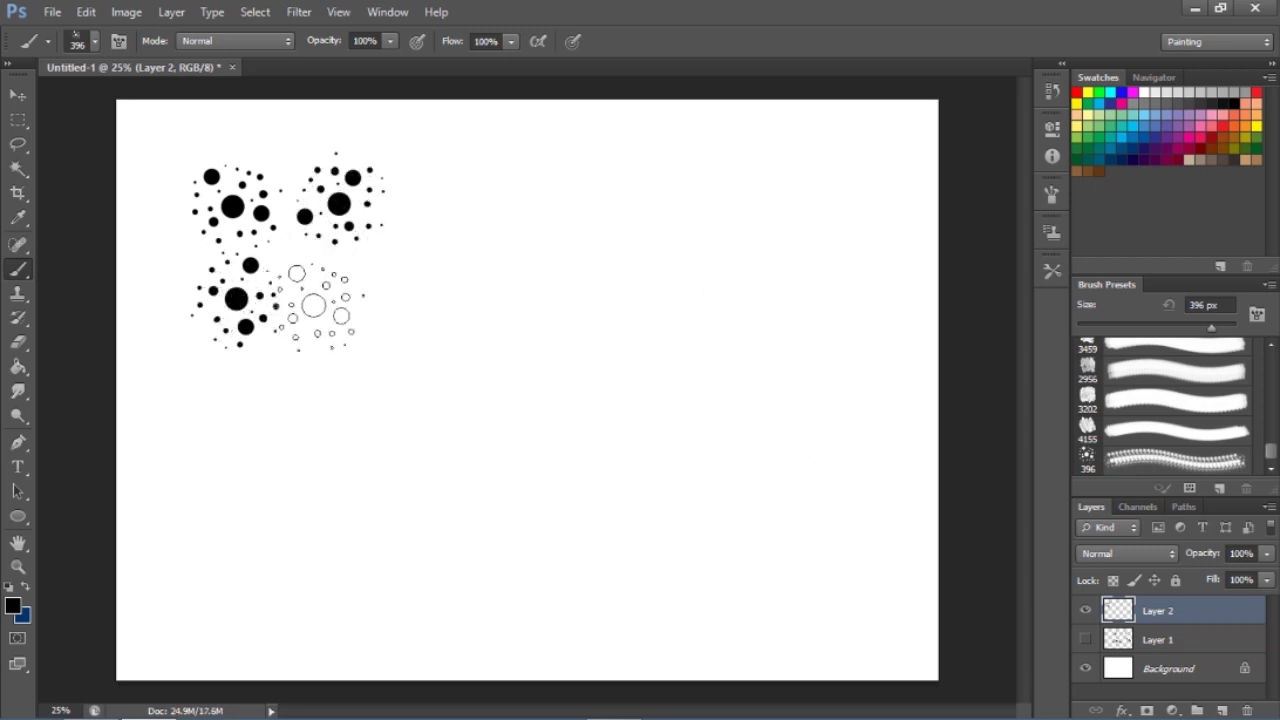
click(321, 287)
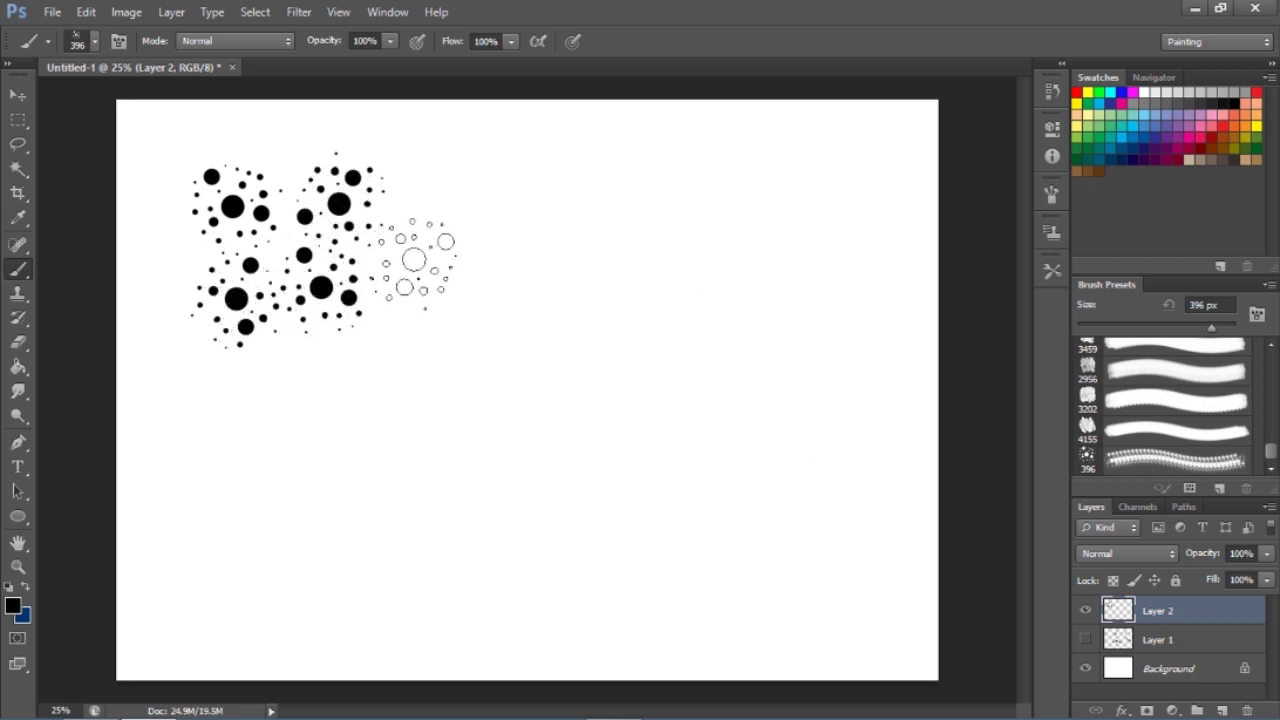
click(414, 260)
click(298, 377)
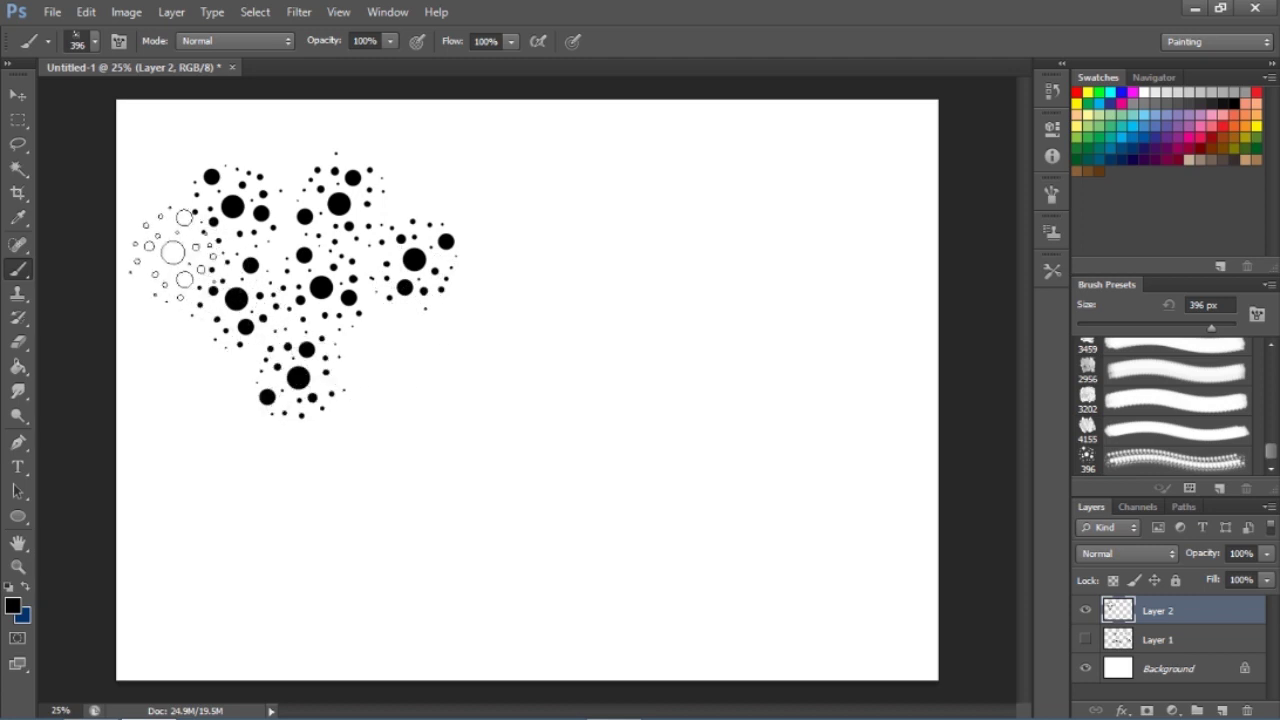
click(173, 252)
- Fill out the pattern with more clusters along its top, bottom and left edges
click(277, 147)
click(168, 355)
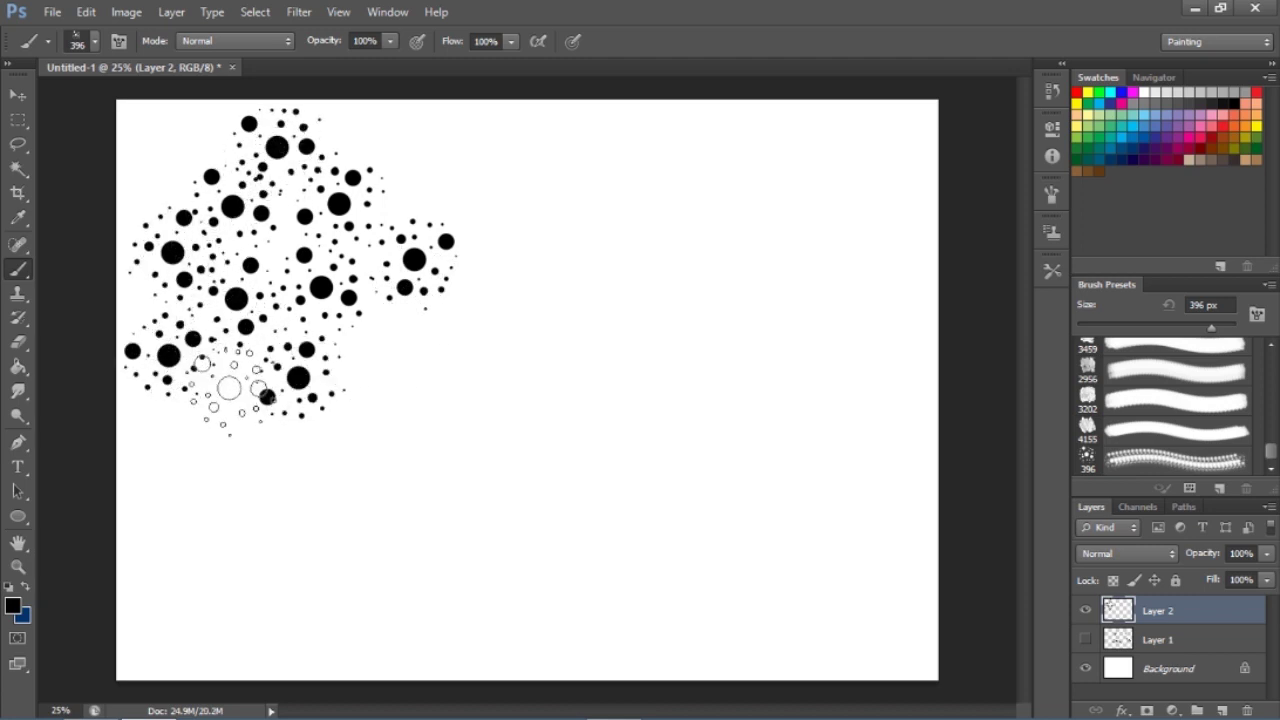
click(229, 388)
click(366, 357)
click(165, 150)
click(210, 118)
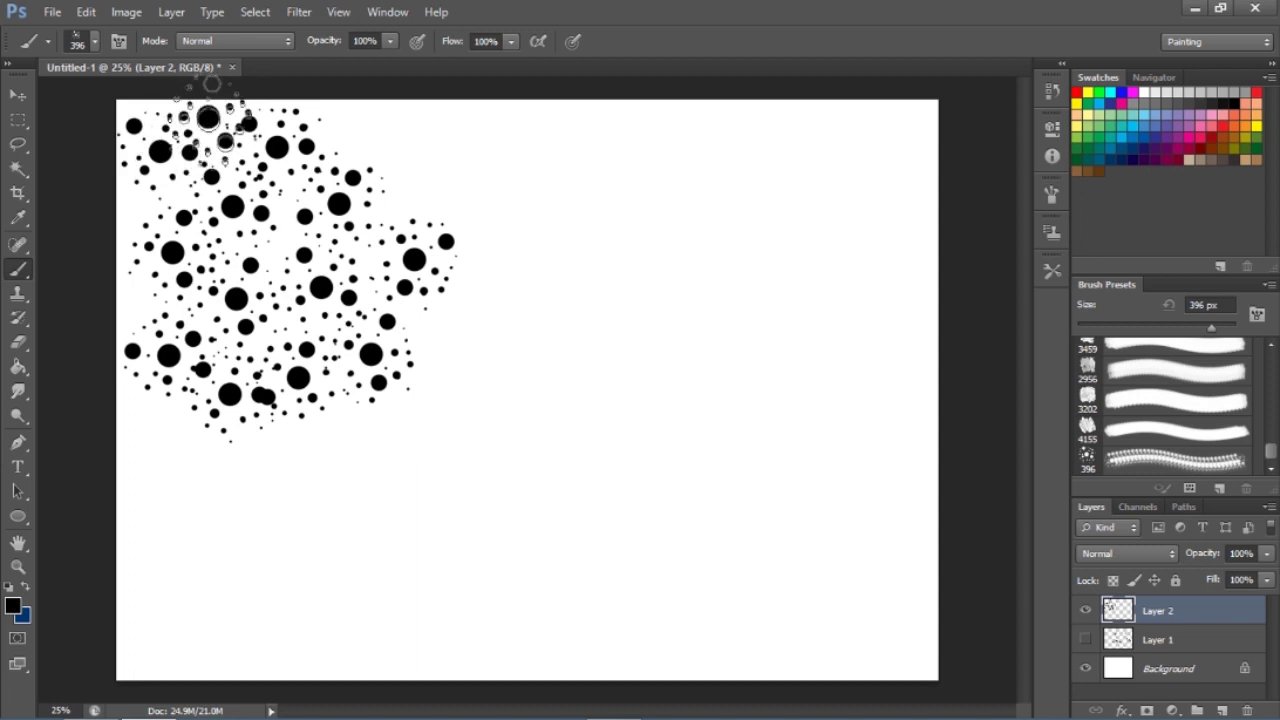
click(112, 300)
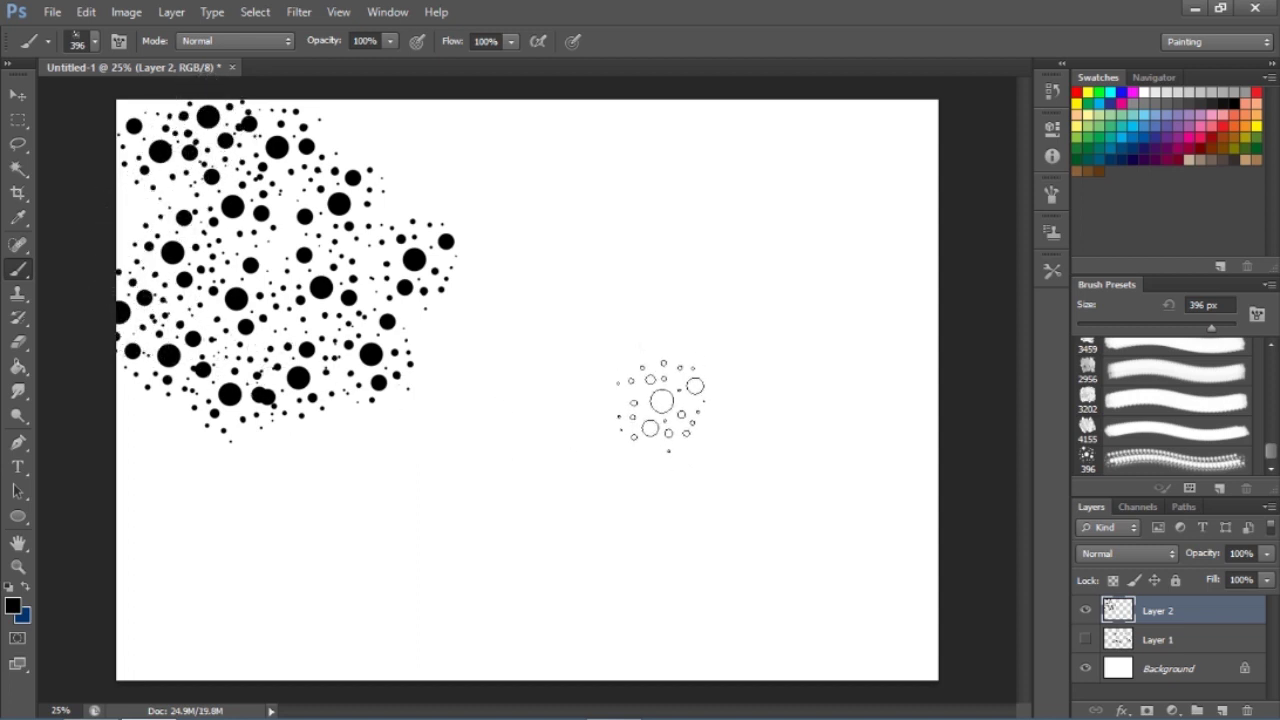
key(bracketleft)
key(bracketleft)
key(bracketleft)
key(bracketleft)
key(bracketleft)
key(bracketleft)
key(bracketleft)
key(bracketleft)
key(bracketleft)
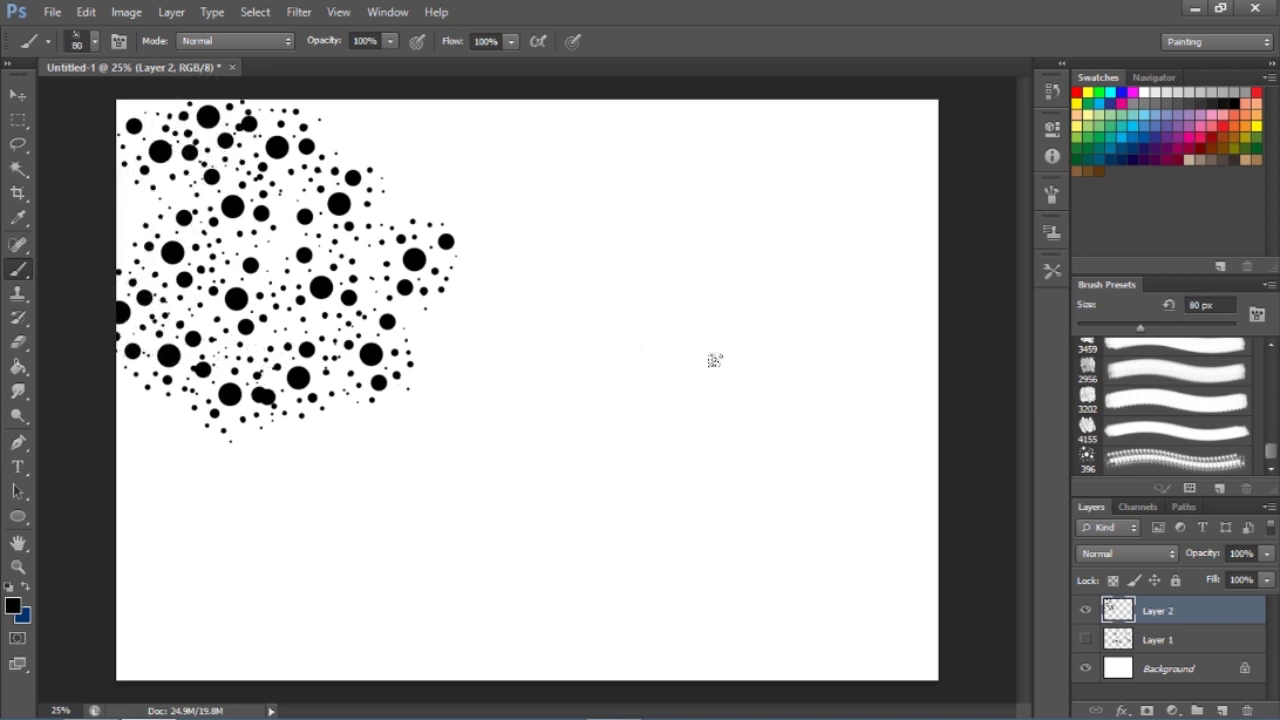
- Scrub a dense, dark speckled texture patch right of centre with the small brush
drag(750, 270, 682, 390)
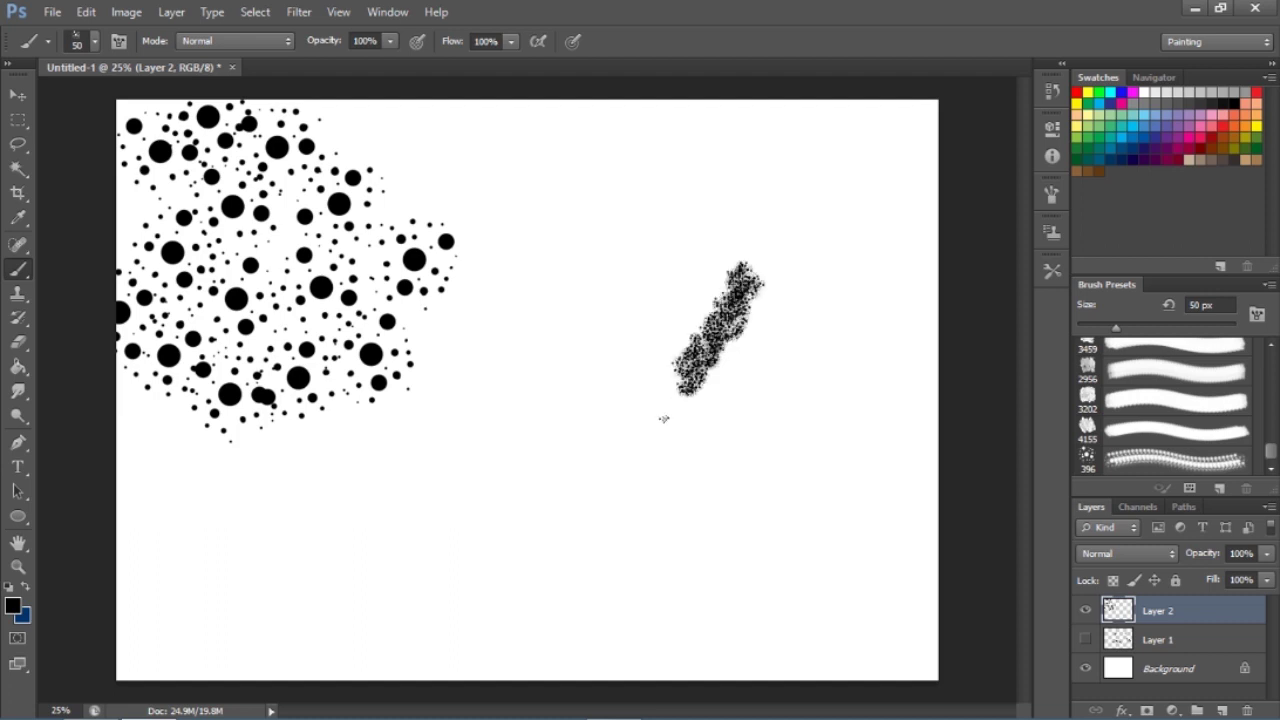
mouse_move(768, 297)
mouse_down()
mouse_move(700, 418)
mouse_move(765, 295)
mouse_move(662, 420)
mouse_move(778, 292)
mouse_up()
mouse_move(718, 420)
mouse_down()
mouse_move(720, 432)
mouse_move(790, 298)
mouse_move(720, 436)
mouse_move(808, 300)
mouse_move(745, 430)
mouse_move(805, 320)
mouse_move(742, 280)
mouse_up()
drag(690, 378, 735, 285)
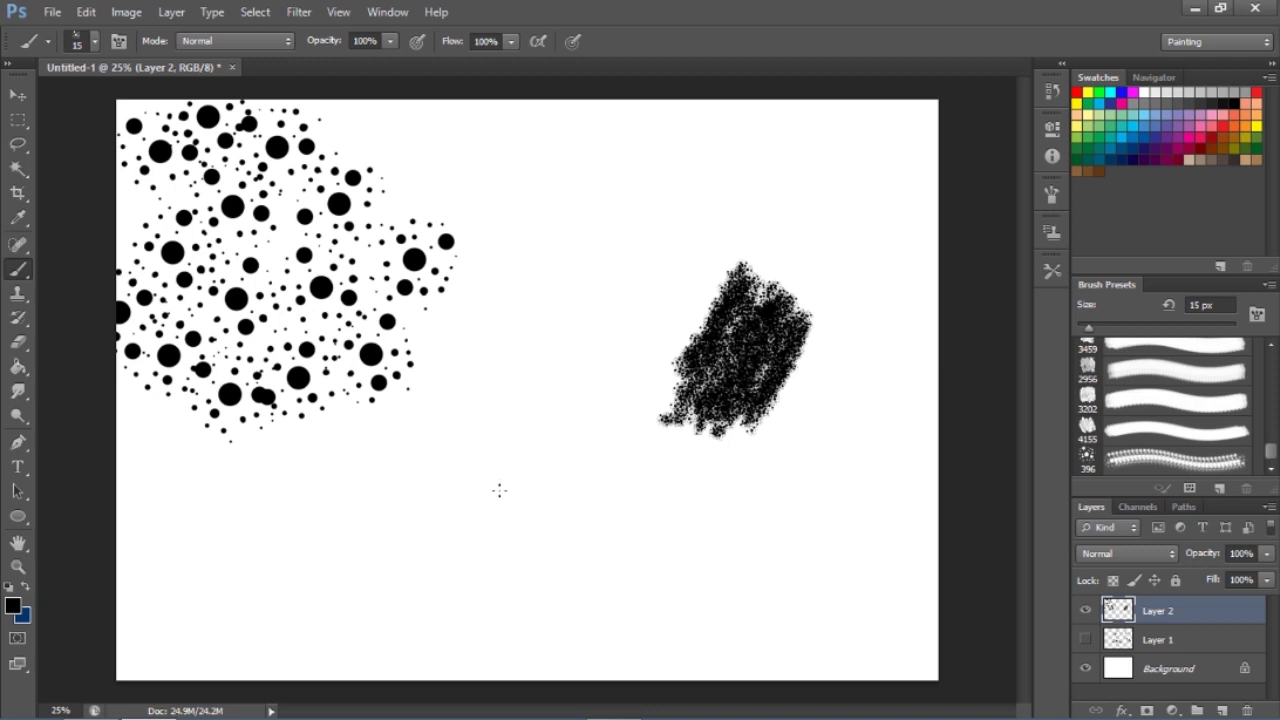
- Draw two grey S-shaped squiggles below centre and a small heart at lower right
mouse_move(508, 470)
mouse_down()
mouse_move(523, 503)
mouse_move(493, 575)
mouse_up()
drag(546, 462, 523, 574)
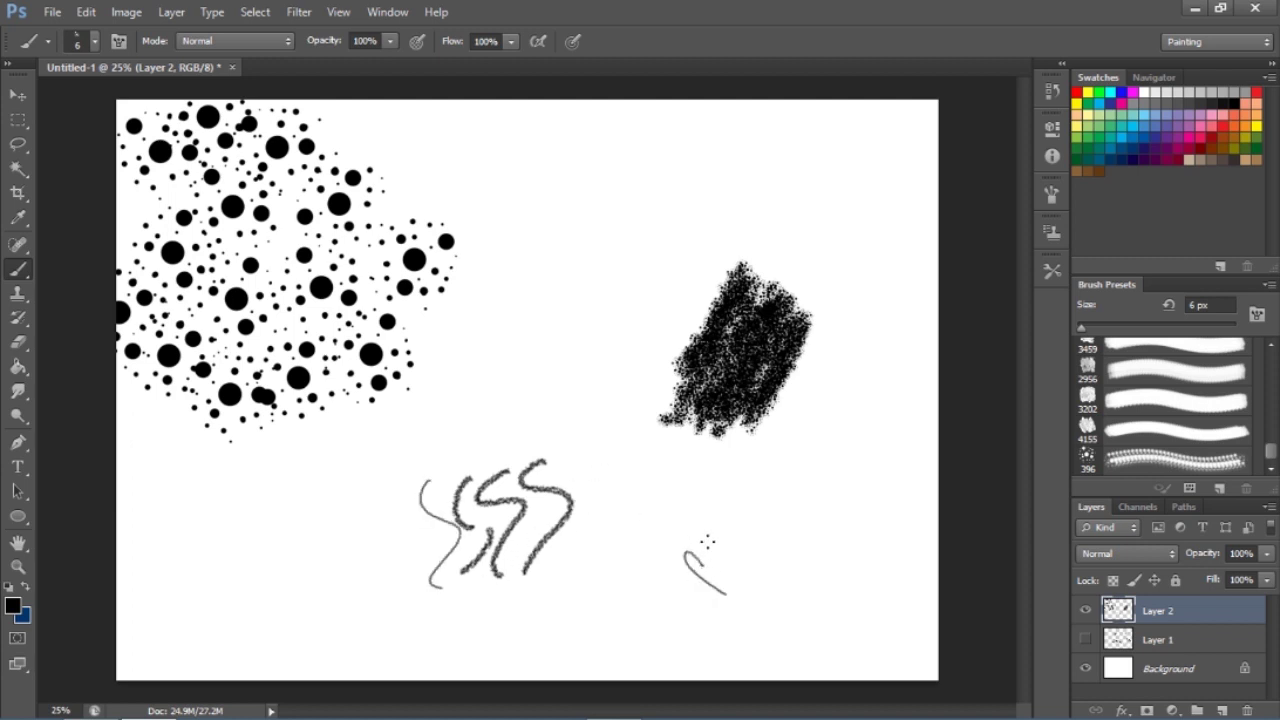
drag(707, 541, 725, 622)
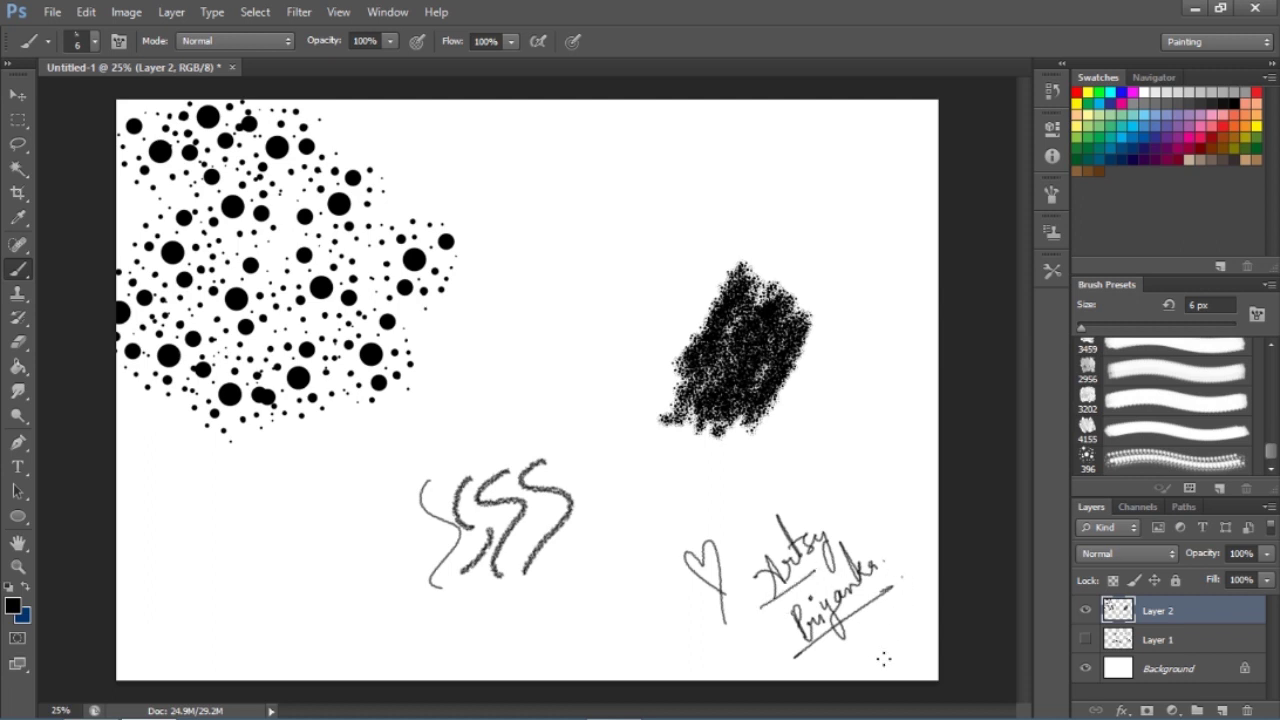
- Wipe out the heart and signature with an enlarged Eraser, then shrink it back down
click(19, 342)
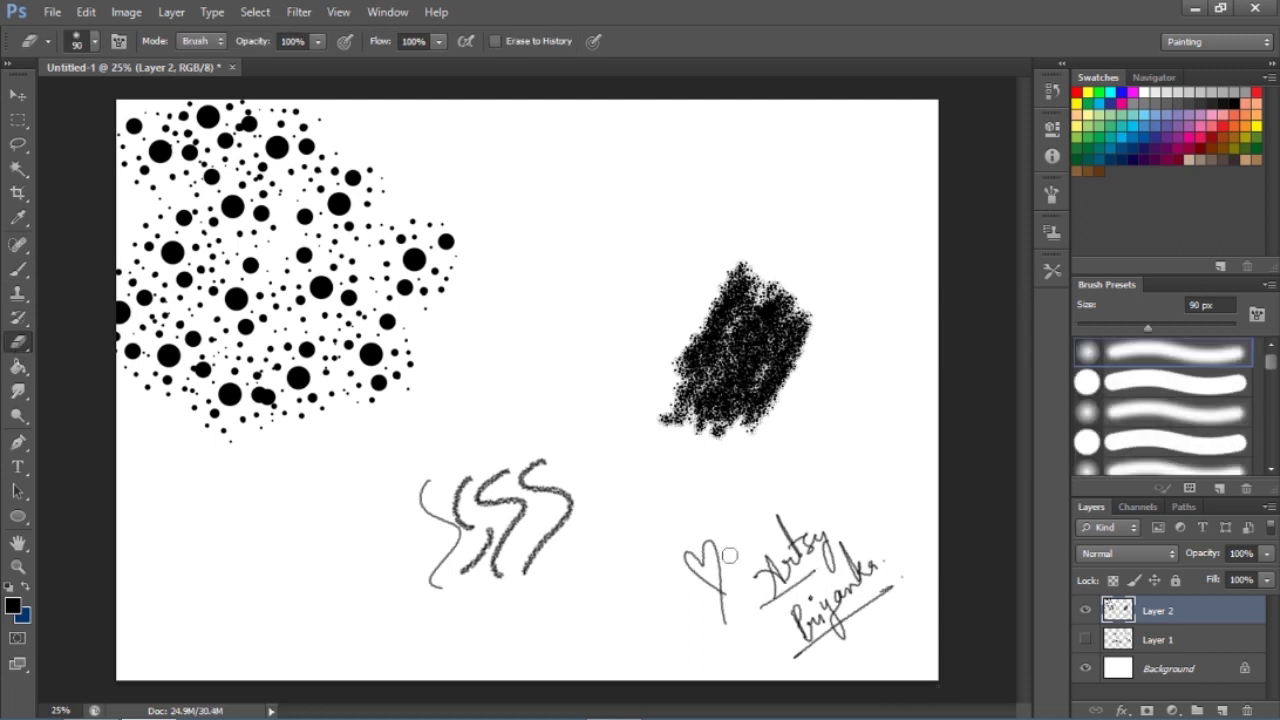
key(bracketright)
key(bracketright)
key(bracketright)
mouse_move(728, 560)
mouse_down()
mouse_move(714, 643)
mouse_move(834, 594)
mouse_move(728, 562)
mouse_up()
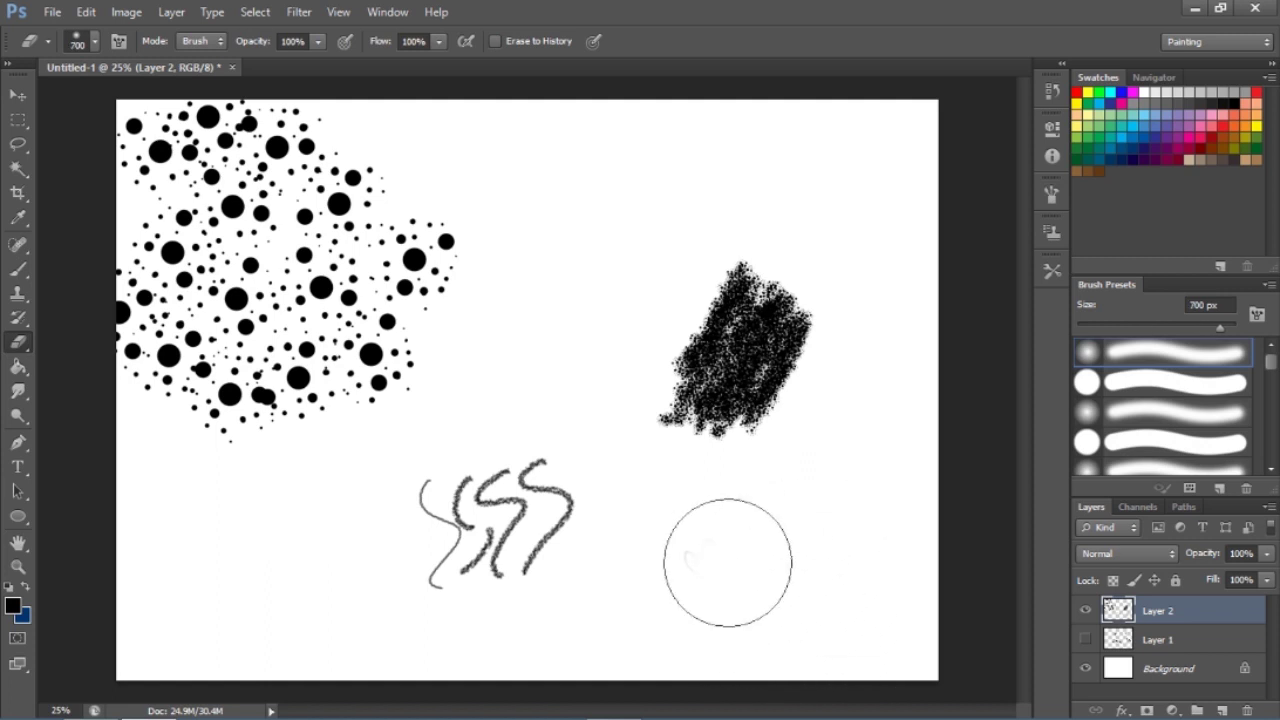
key(bracketleft)
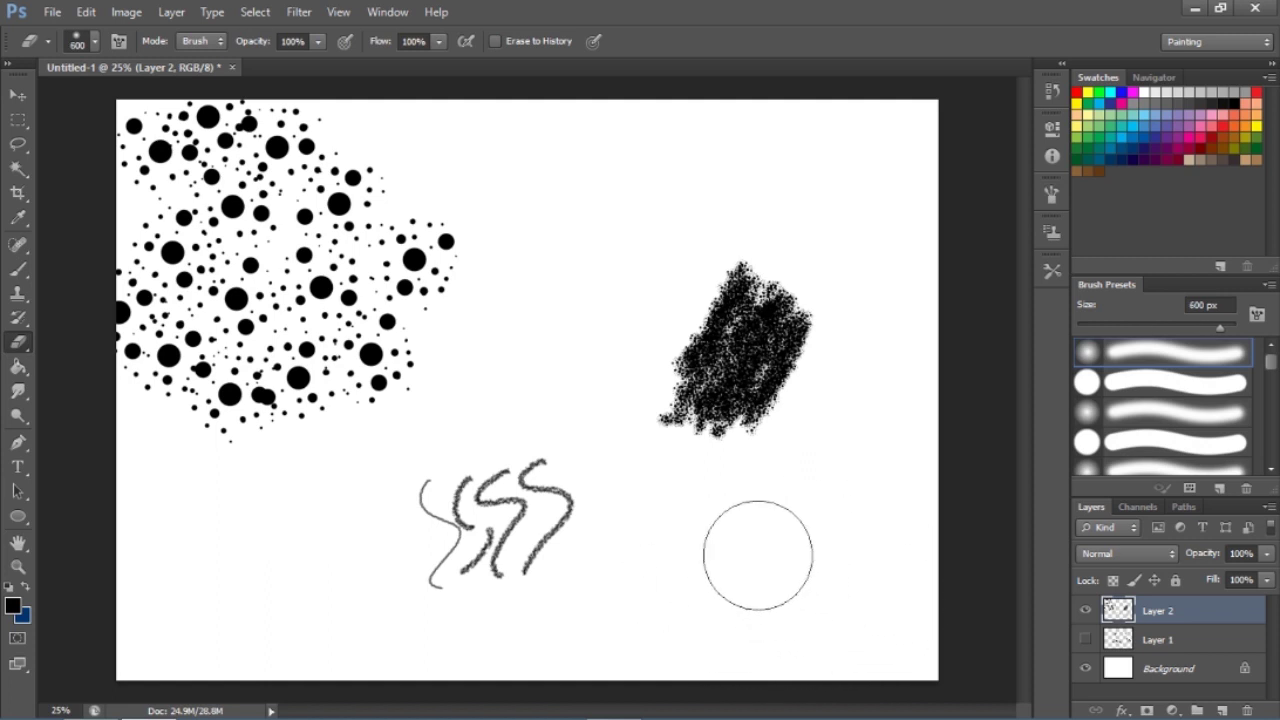
key(bracketleft)
key(bracketleft)
key(bracketleft)
key(bracketleft)
key(bracketleft)
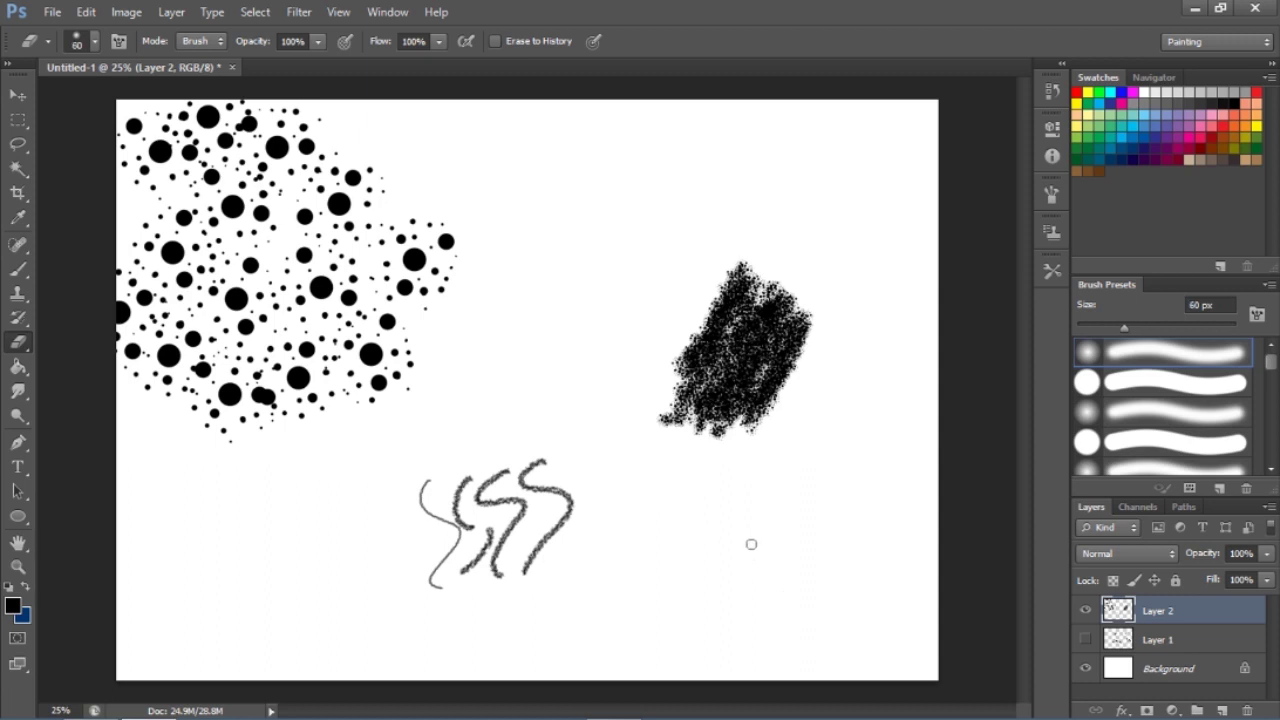
- Hide Layer 2, add a new layer and choose the 396 px polka-dot brush preset
click(1085, 610)
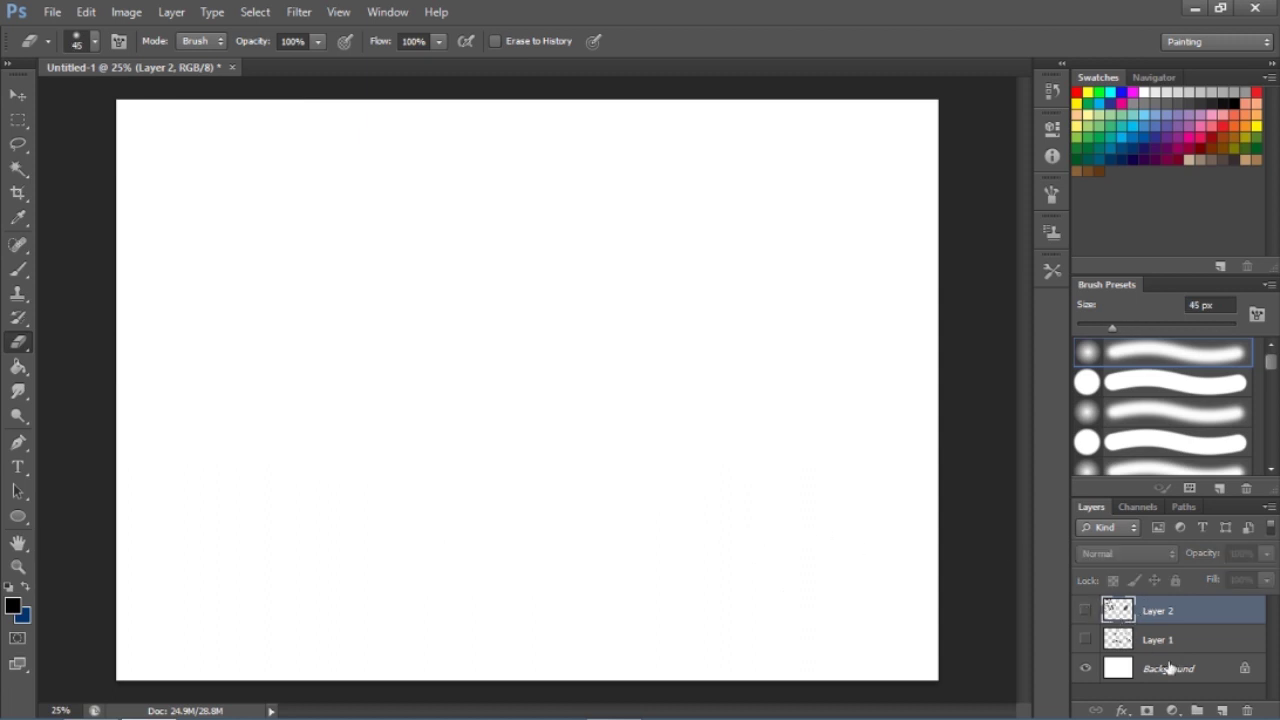
click(1223, 710)
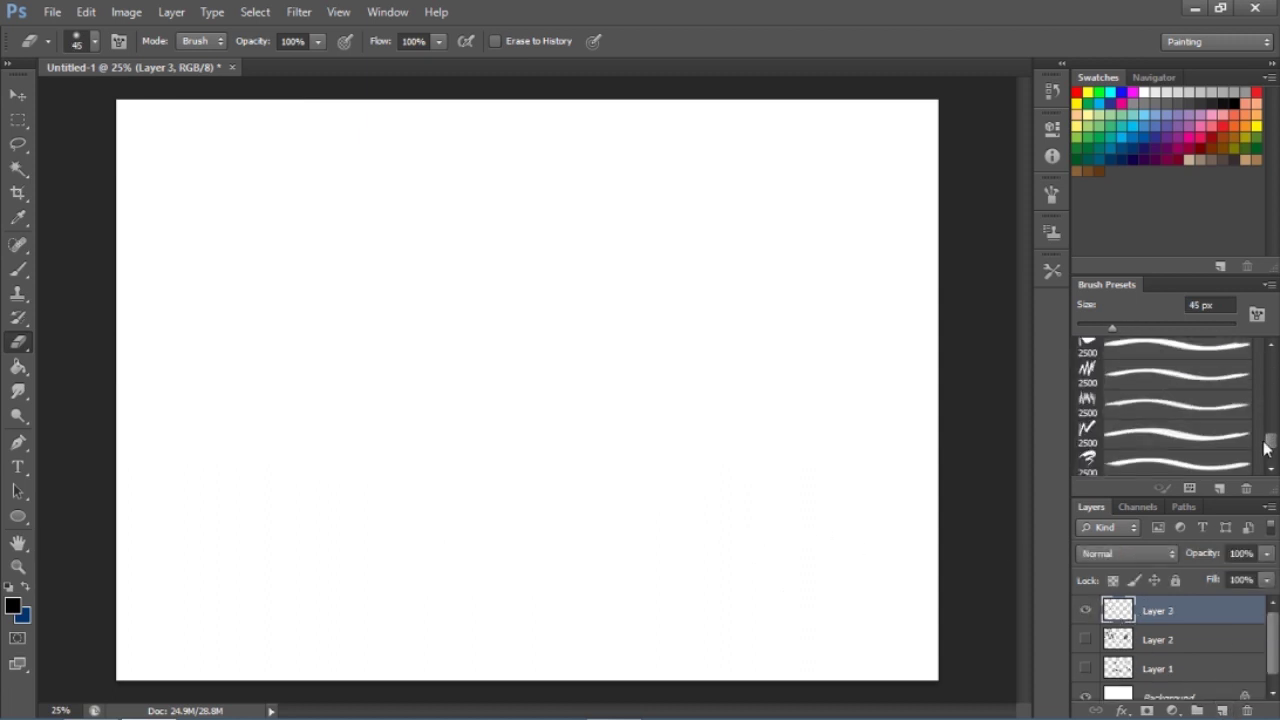
drag(1273, 364, 1273, 482)
click(1180, 463)
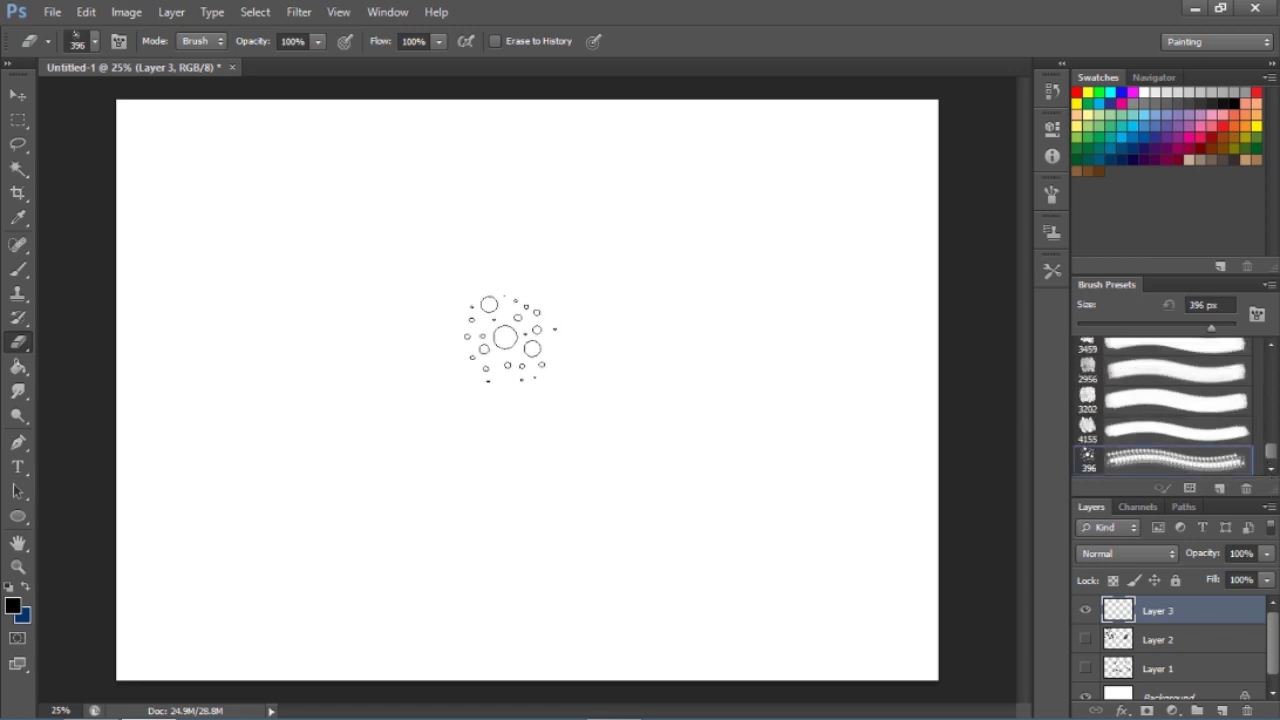
click(19, 269)
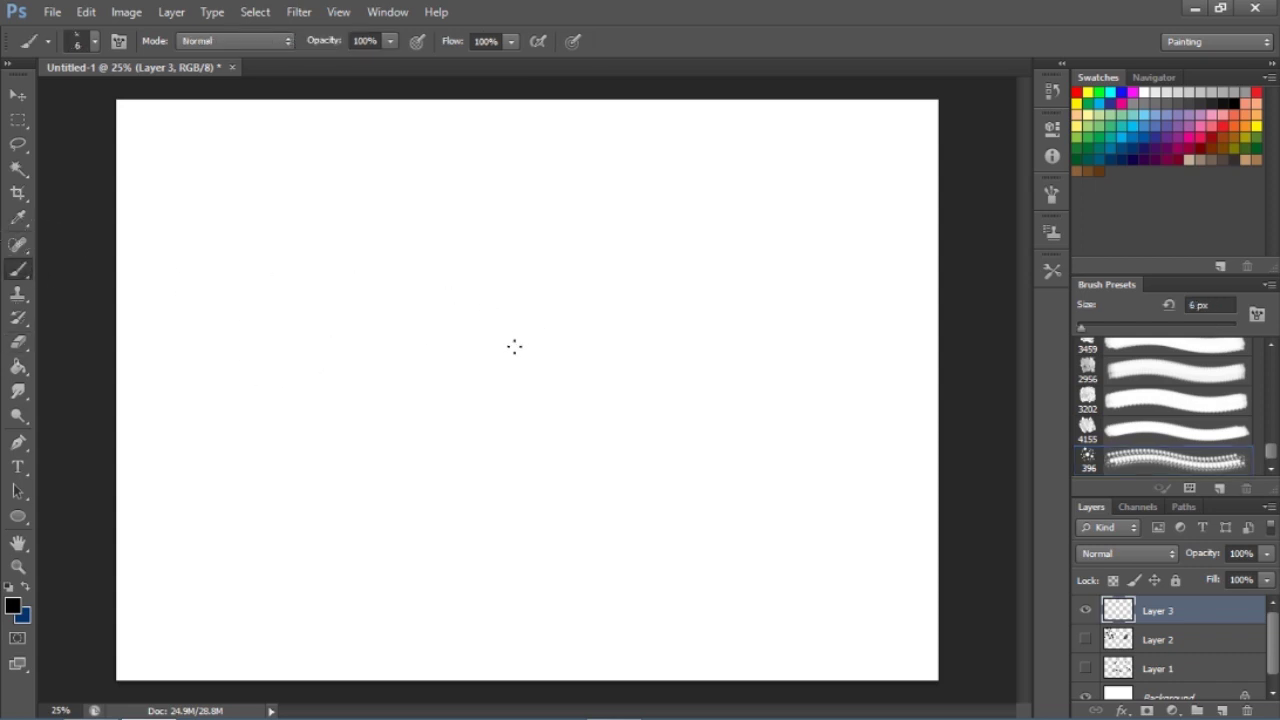
- Stamp two polka-dot clusters on Layer 3, then hide it to leave a blank canvas
click(1172, 468)
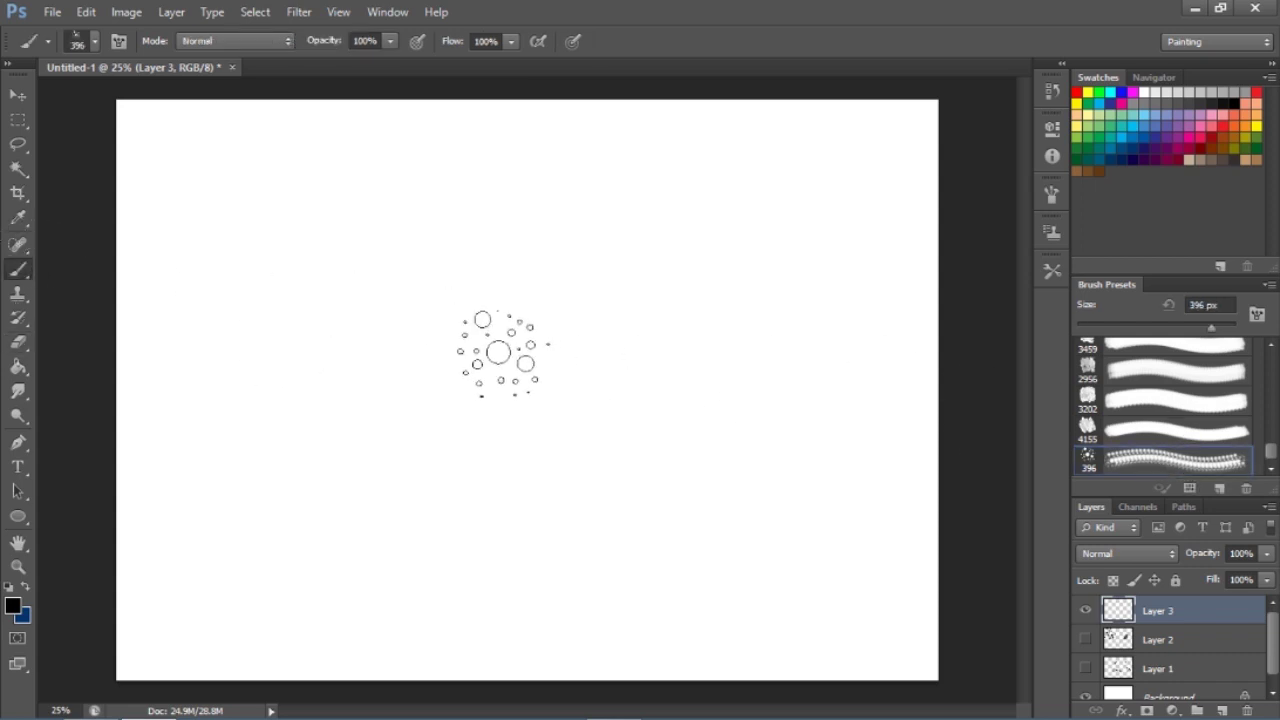
click(497, 318)
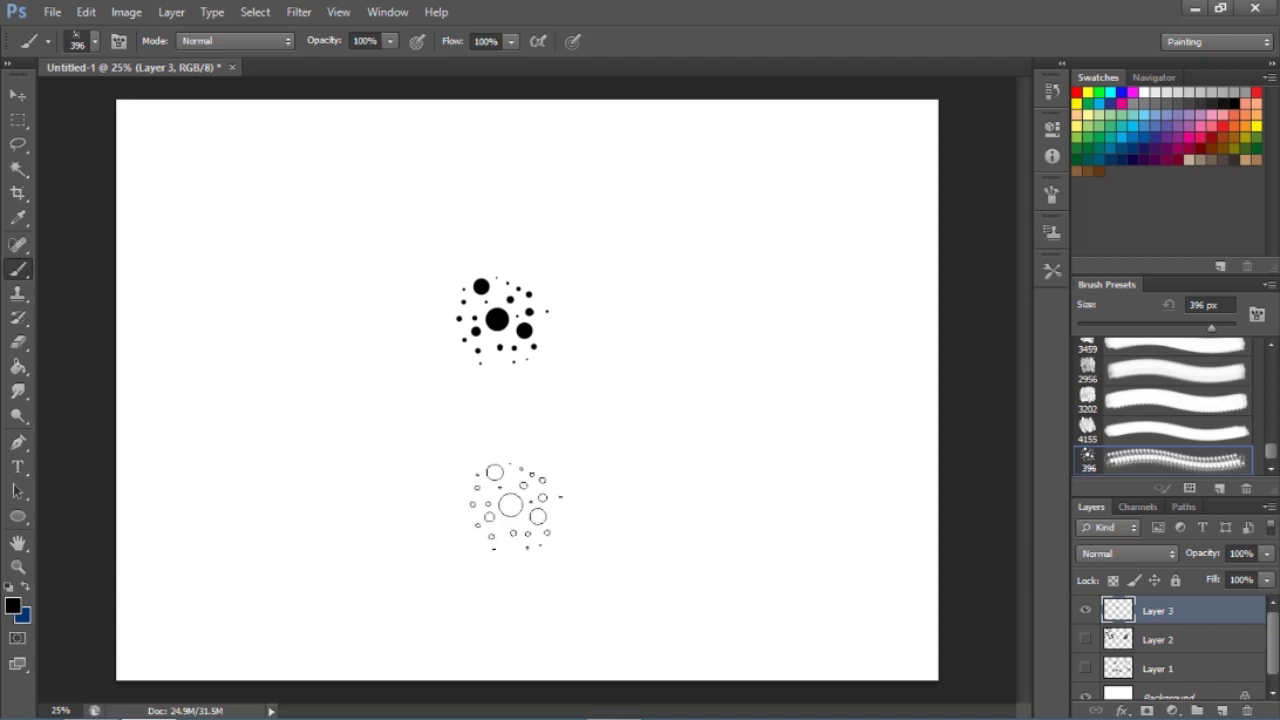
click(1086, 610)
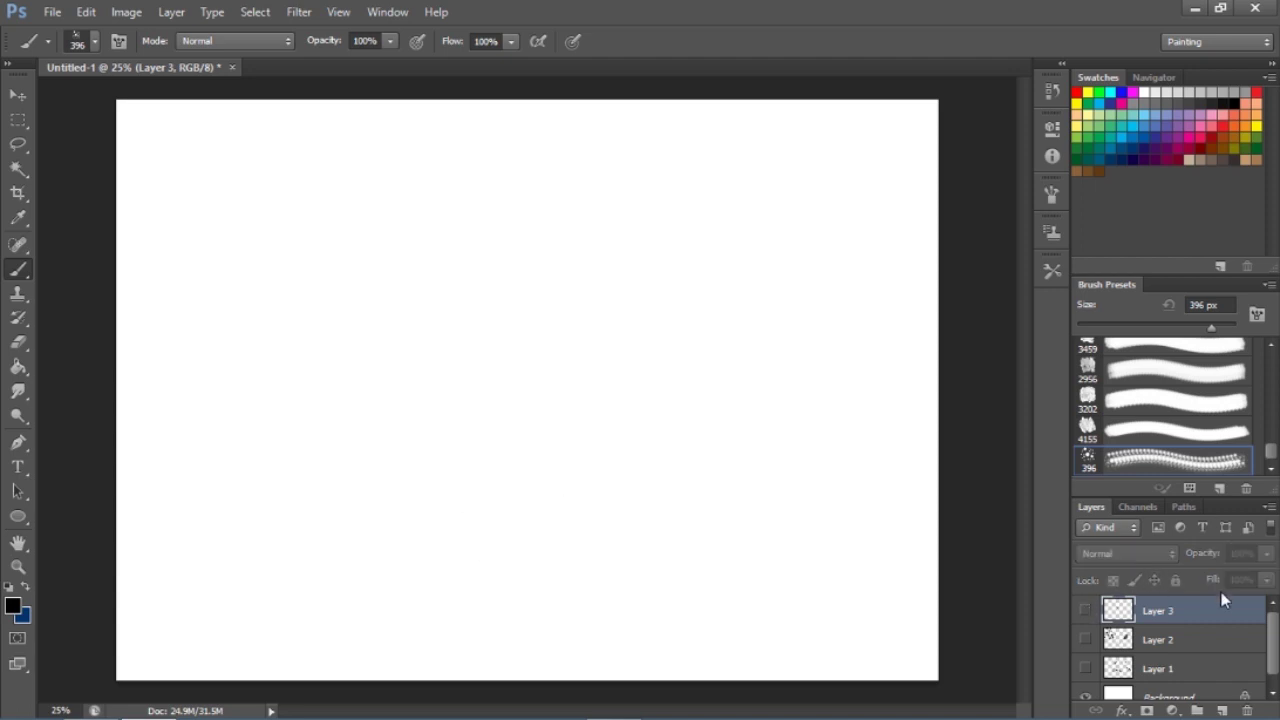